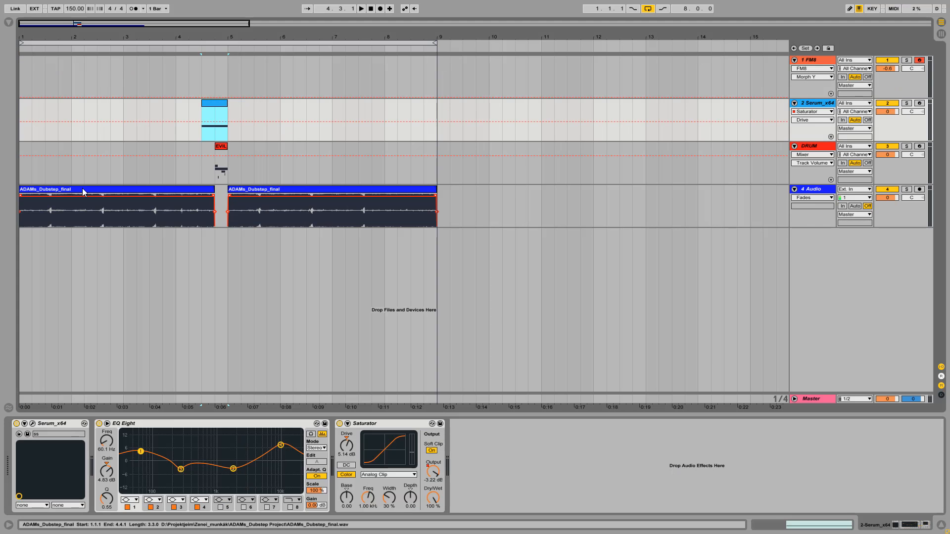
Play back the arrangement from the first ADAMs_Dubstep_final clip on the audio track.
click(82, 190)
key(space)
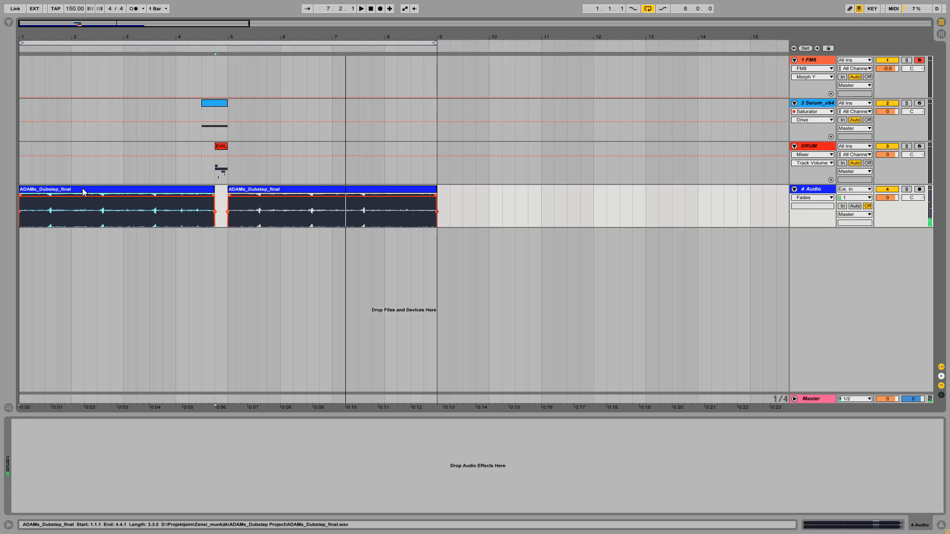
Show the FM8 instrument on track 1 with its Easy/Morph page, move the morph point to the lower-left corner, and close the window.
click(817, 62)
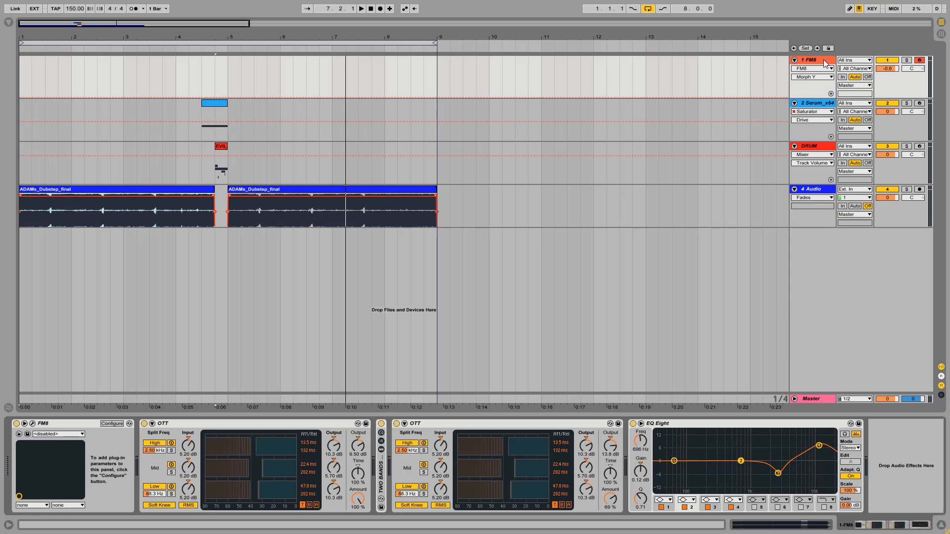
click(32, 423)
drag(465, 93, 611, 97)
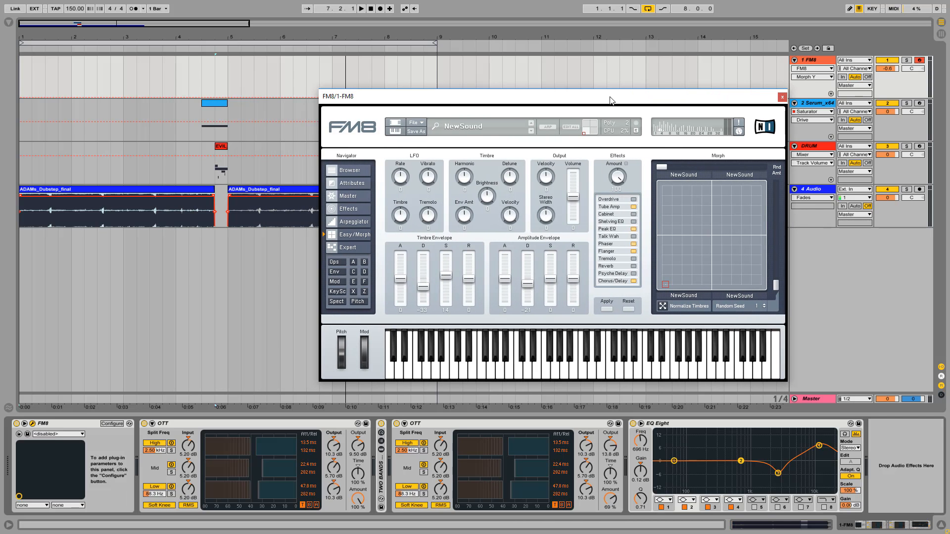
click(694, 362)
click(727, 430)
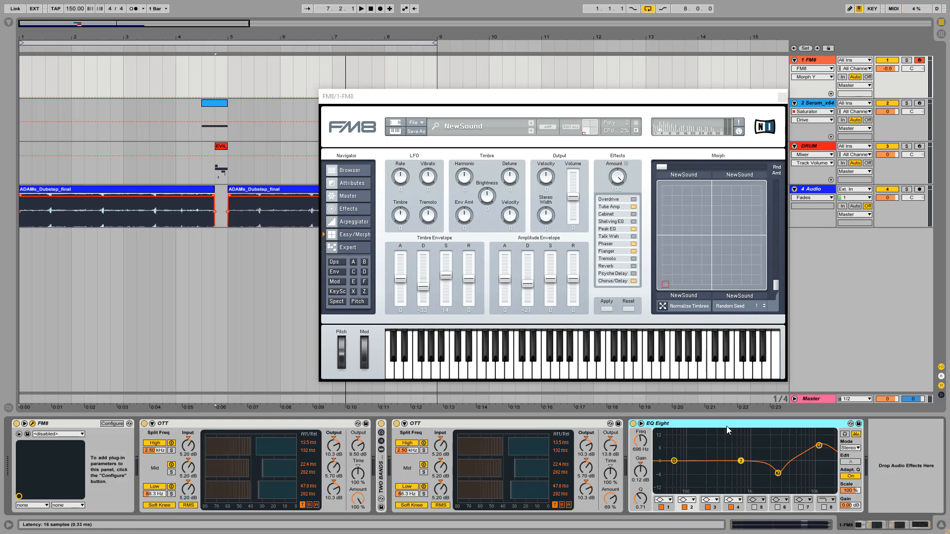
drag(568, 100, 499, 87)
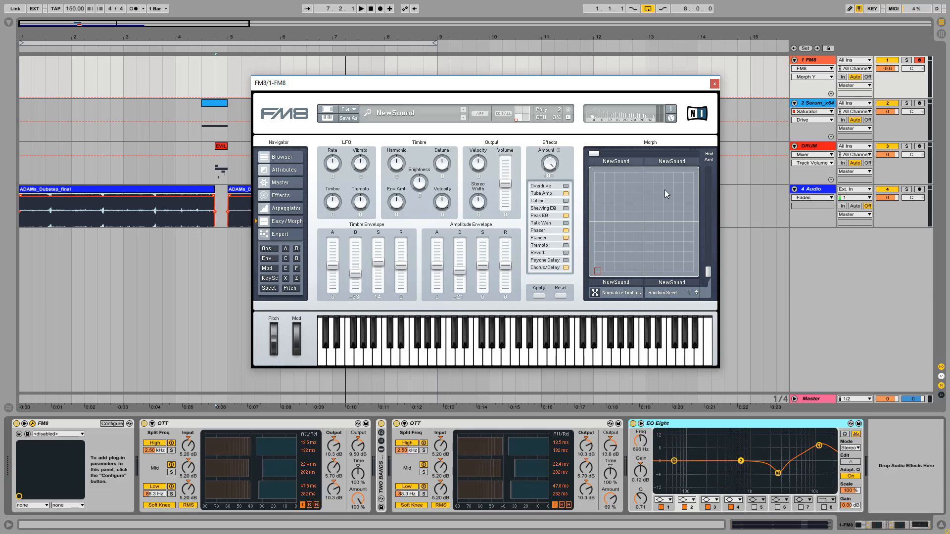
mouse_move(597, 271)
mouse_down()
mouse_move(669, 263)
mouse_move(684, 171)
mouse_move(598, 174)
mouse_move(701, 270)
mouse_move(708, 189)
mouse_move(598, 264)
mouse_move(687, 269)
mouse_move(586, 183)
mouse_move(673, 165)
mouse_move(631, 242)
mouse_move(624, 174)
mouse_move(600, 176)
mouse_move(655, 174)
mouse_move(590, 274)
mouse_up()
click(714, 84)
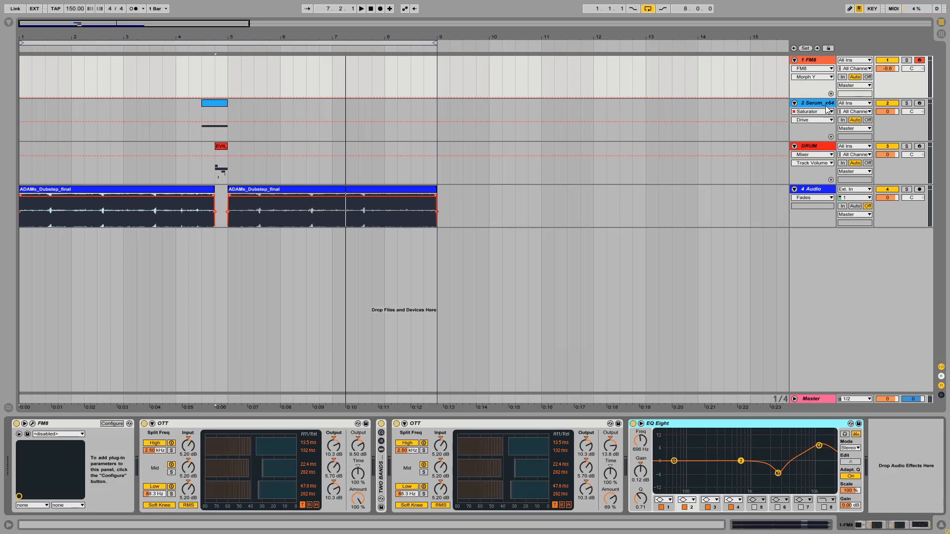
Open Serum on track 2 and arm that track to audition the ss preset.
click(312, 139)
click(33, 425)
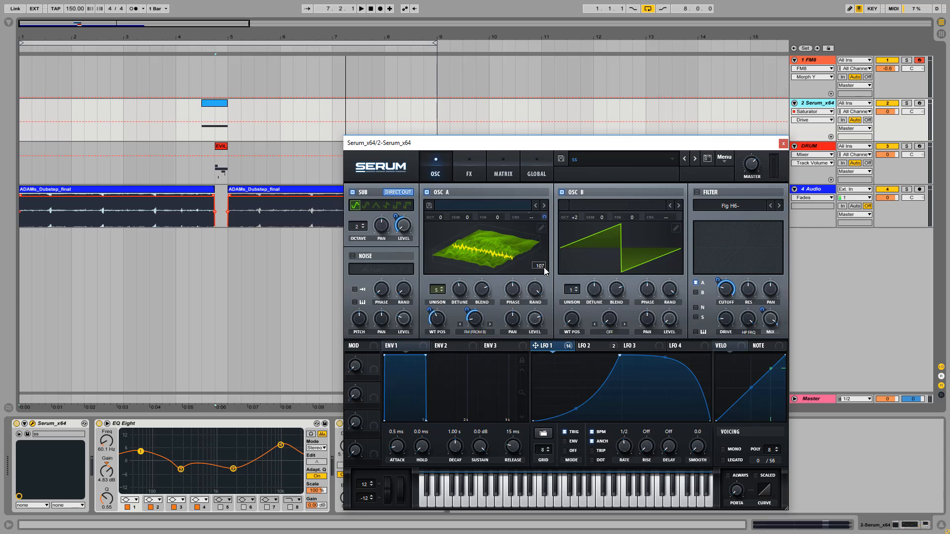
click(919, 103)
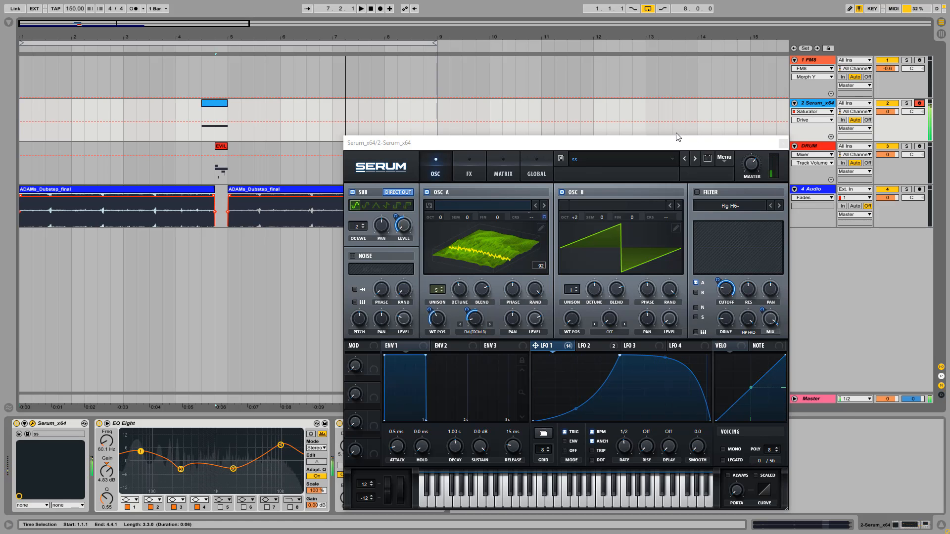
Arm the FM8 track again and bring up FM8's Expert page with the FM matrix.
click(920, 60)
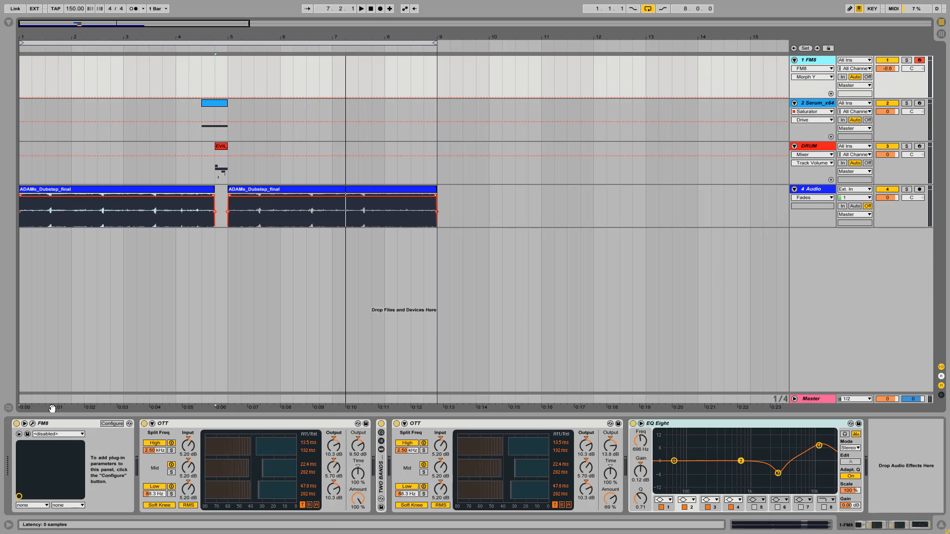
click(32, 424)
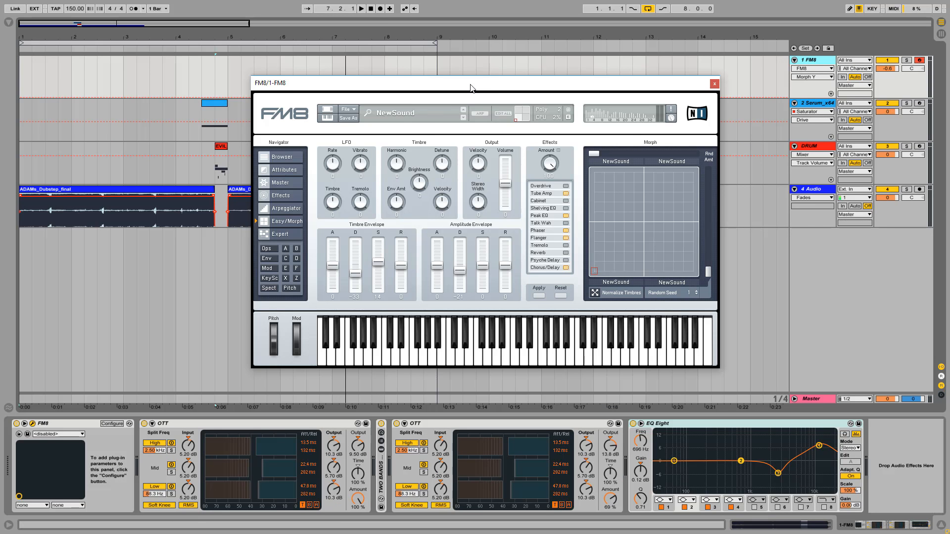
drag(470, 88, 446, 89)
click(258, 236)
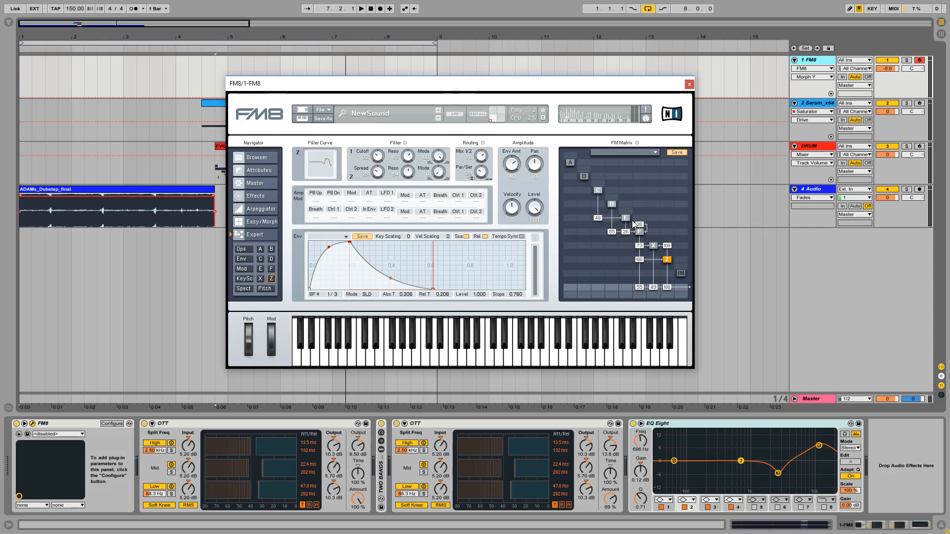
Examine operators F and E in the FM matrix and set operator F's self-modulation to 27.
click(640, 232)
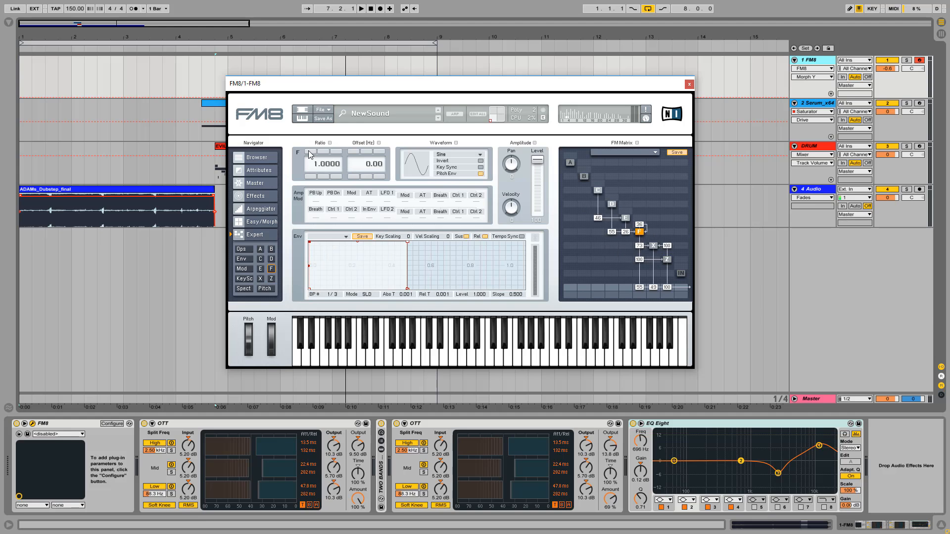
click(627, 218)
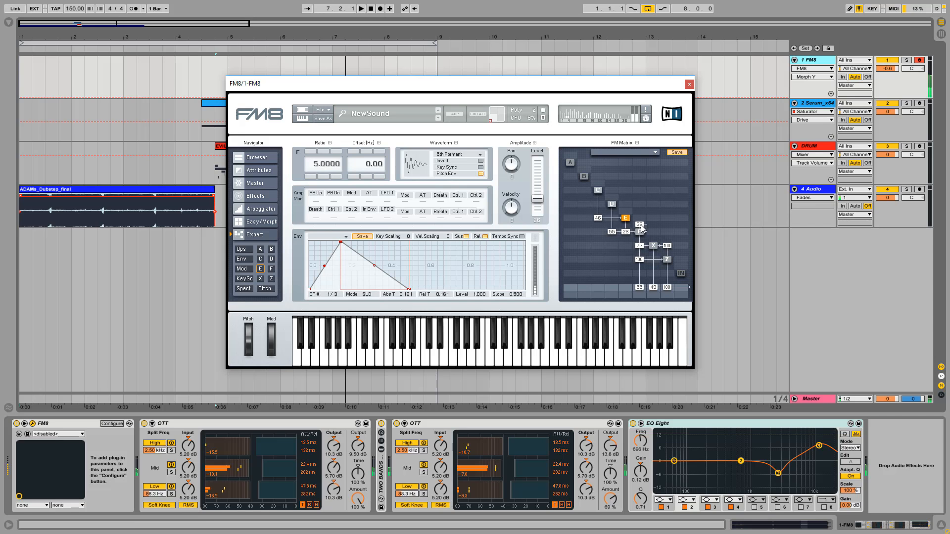
mouse_move(641, 225)
mouse_down()
mouse_move(641, 248)
mouse_move(643, 228)
mouse_up()
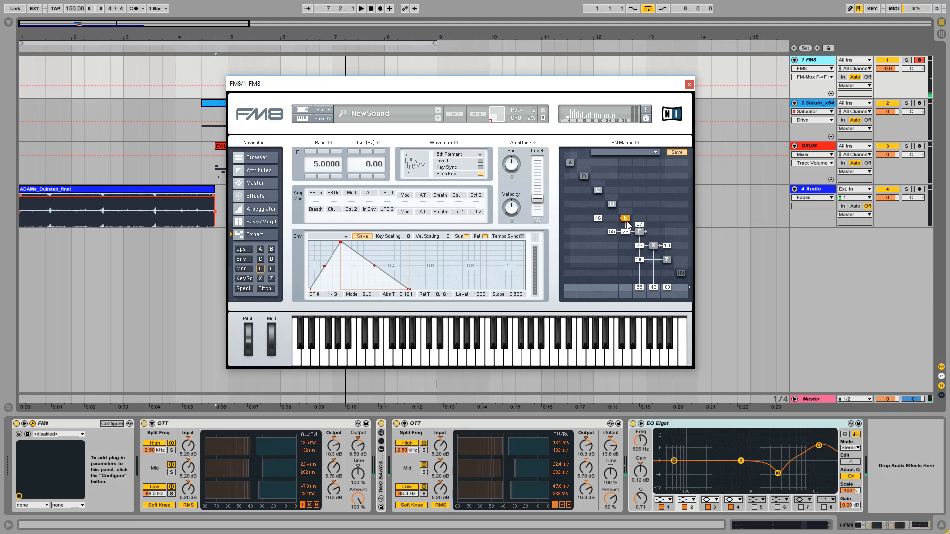
click(480, 173)
Examine the ratio, waveform and envelope settings of FM8 operators D, C and F.
click(612, 204)
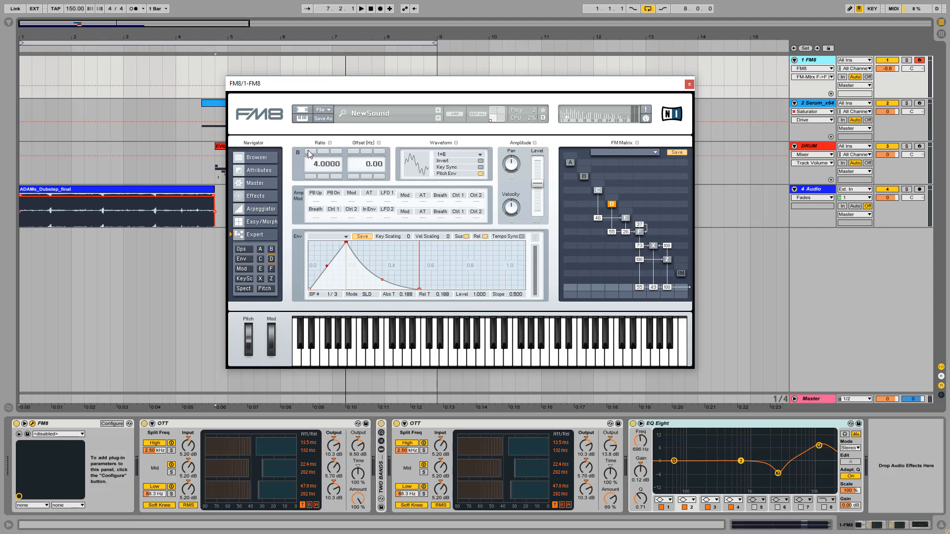
click(597, 189)
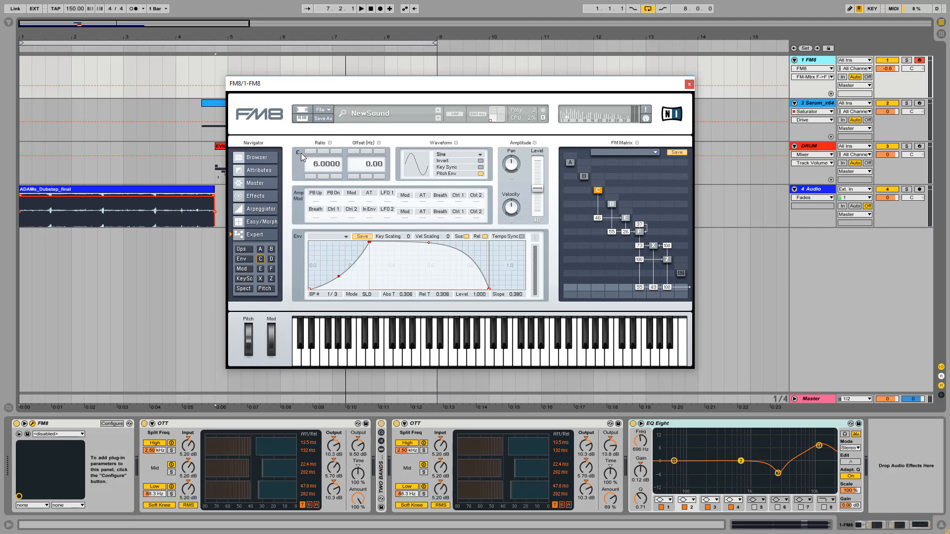
click(639, 233)
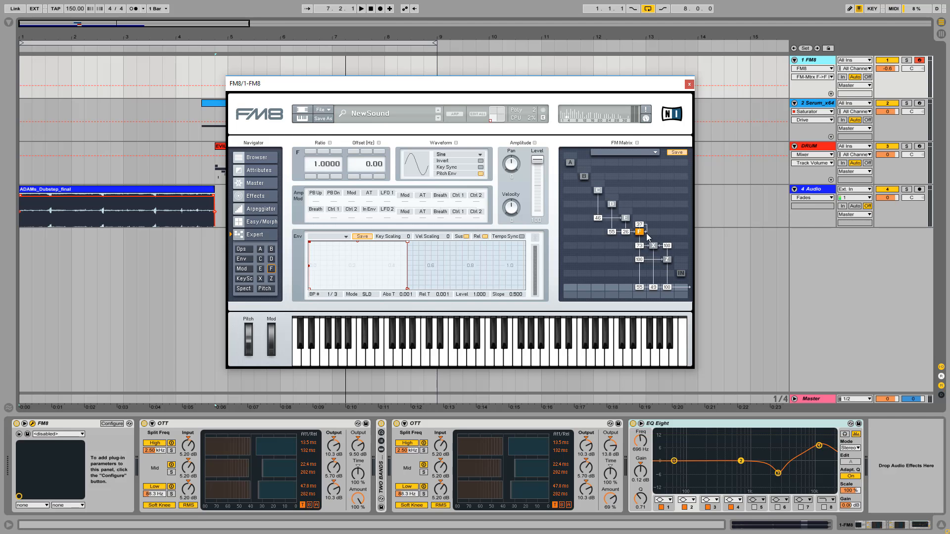
Select the Z filter operator, adjust its filter mode, and audition the sound with a note.
click(667, 261)
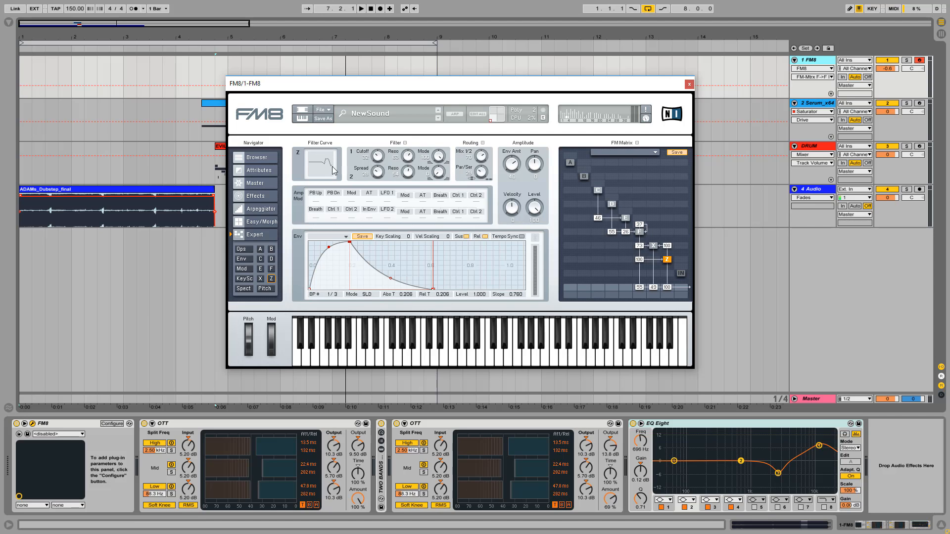
drag(438, 157, 323, 156)
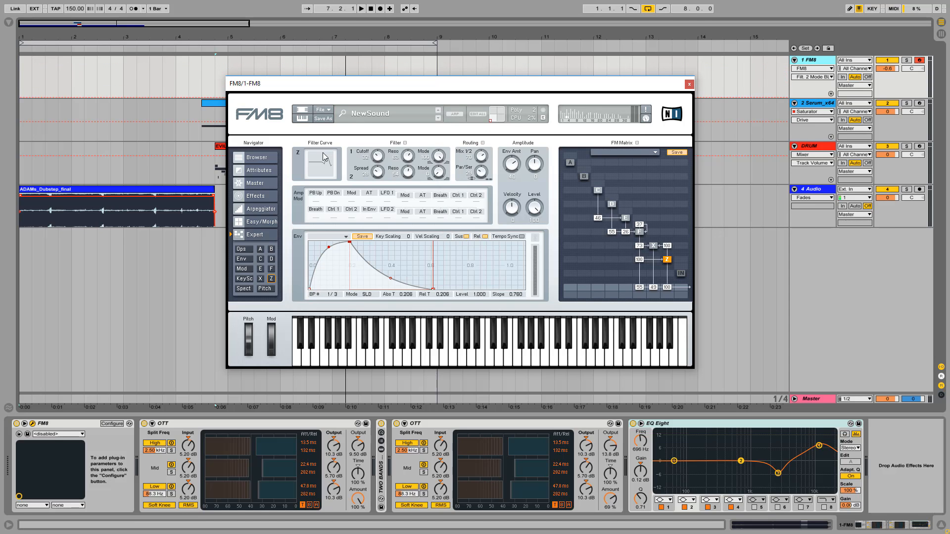
key(a)
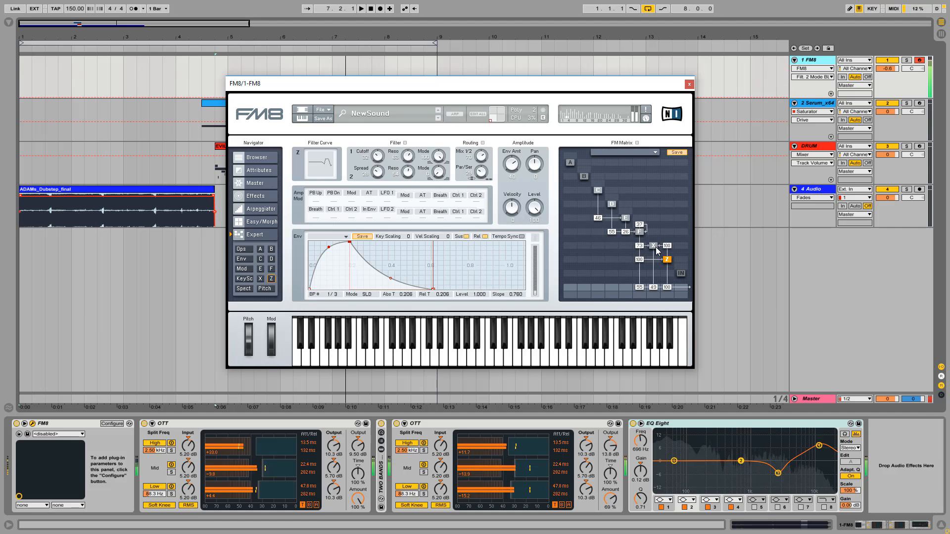
Remove the outputs of operators X and F from the FM matrix to audition filter Z alone, and nudge Z's envelope amount.
right_click(653, 288)
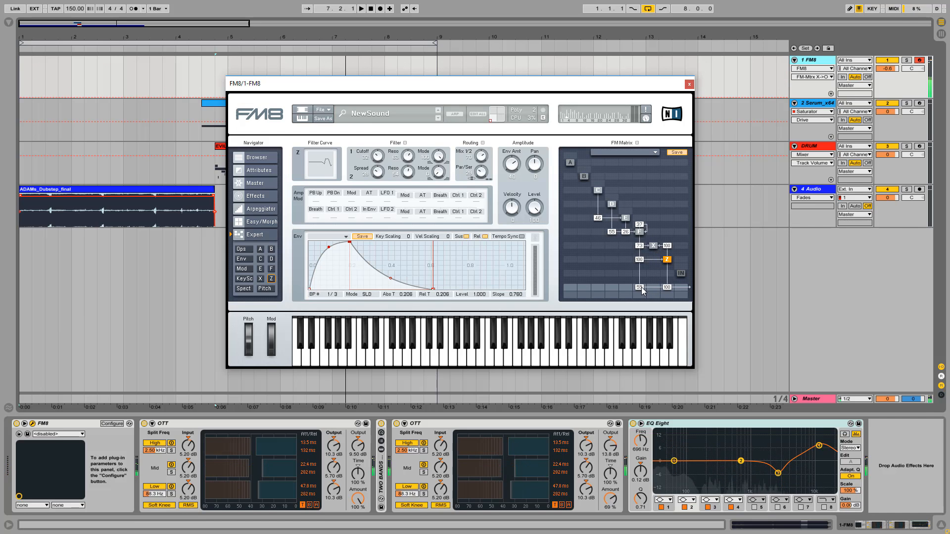
right_click(641, 288)
key(a)
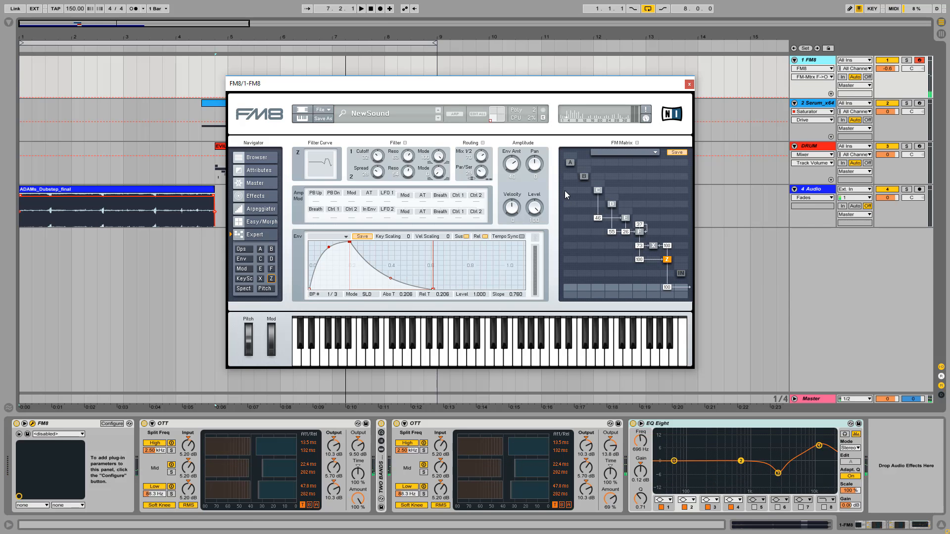
drag(512, 171, 512, 169)
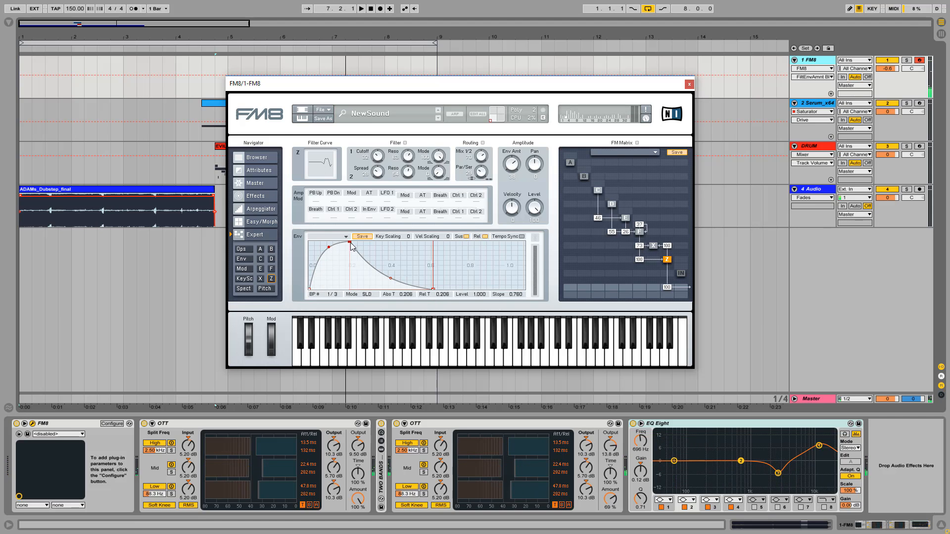
Send operator X to the output at 53, remove Z's output, and examine X's noise amp setting.
drag(654, 288, 656, 285)
right_click(667, 287)
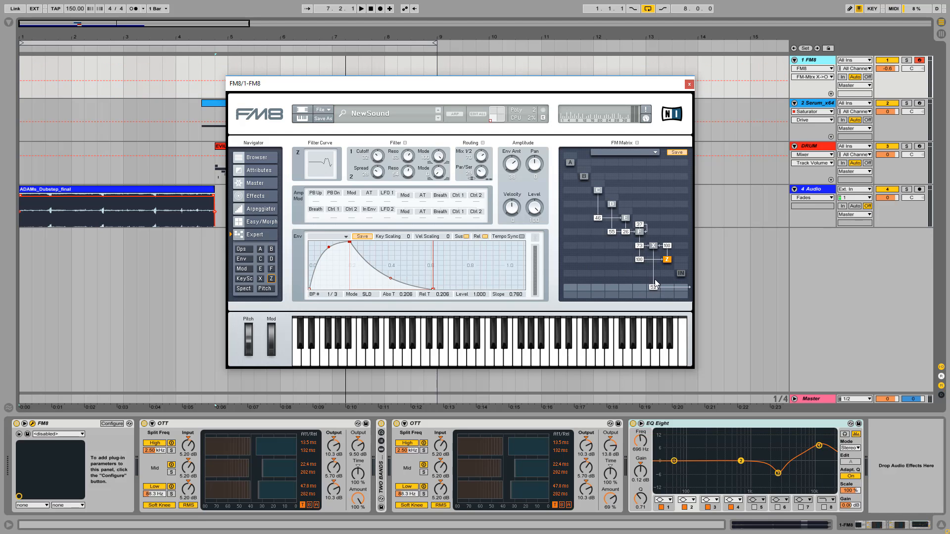
click(653, 246)
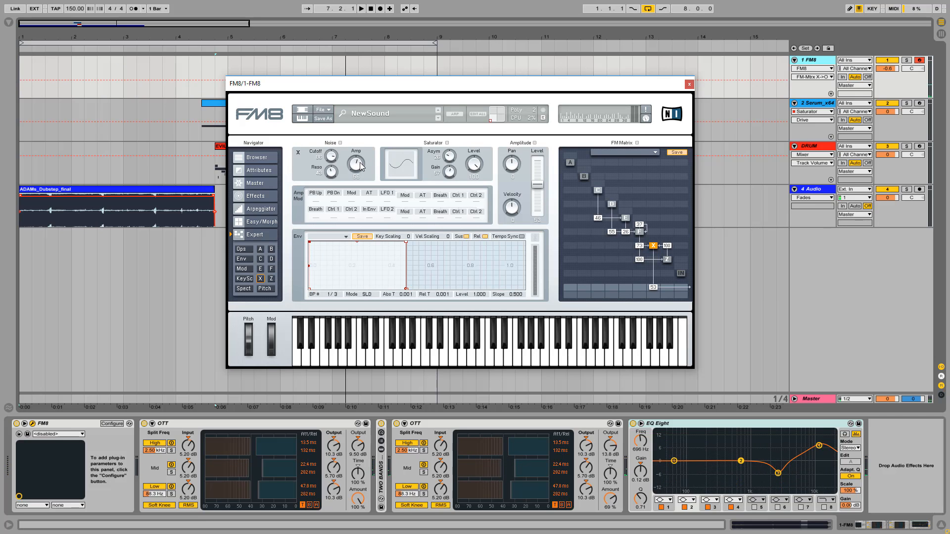
drag(360, 166, 360, 164)
Isolate operator F by setting its output to 100 and removing the X and Z outputs.
drag(654, 287, 683, 183)
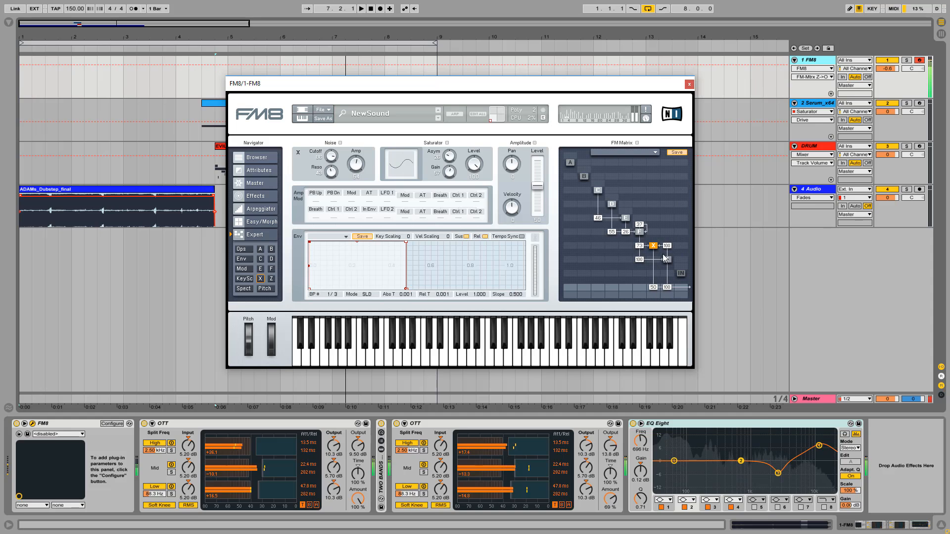
drag(643, 286, 654, 390)
drag(668, 288, 668, 367)
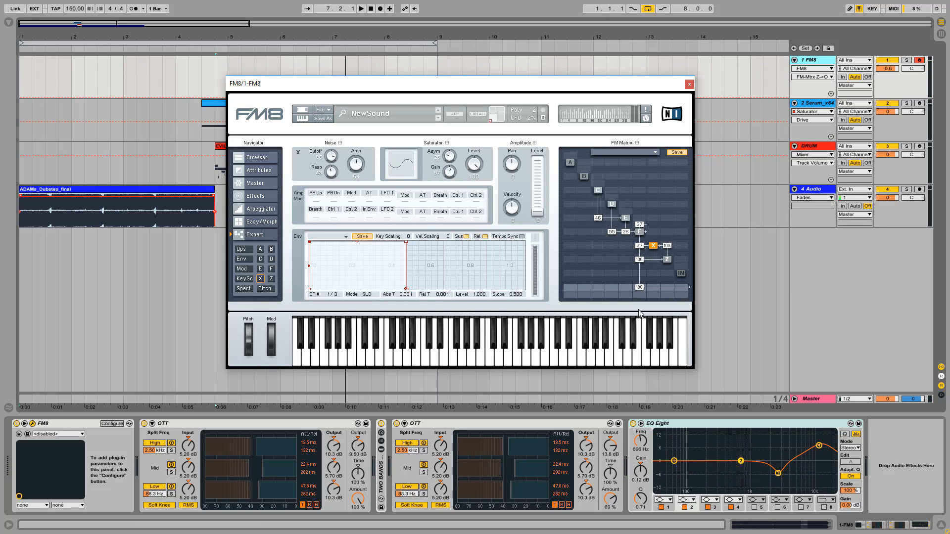
Restore the FM matrix output levels to 55 for operator F, 49 for X and 100 for Z.
drag(637, 288, 666, 201)
drag(657, 289, 641, 288)
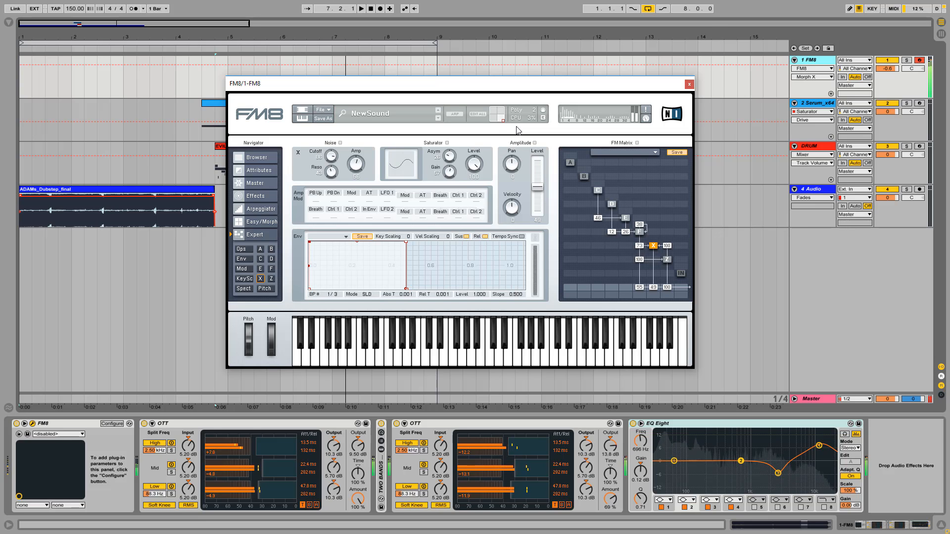
Show FM8's Effects page and switch the Peak EQ off and on twice to compare the sound.
click(264, 196)
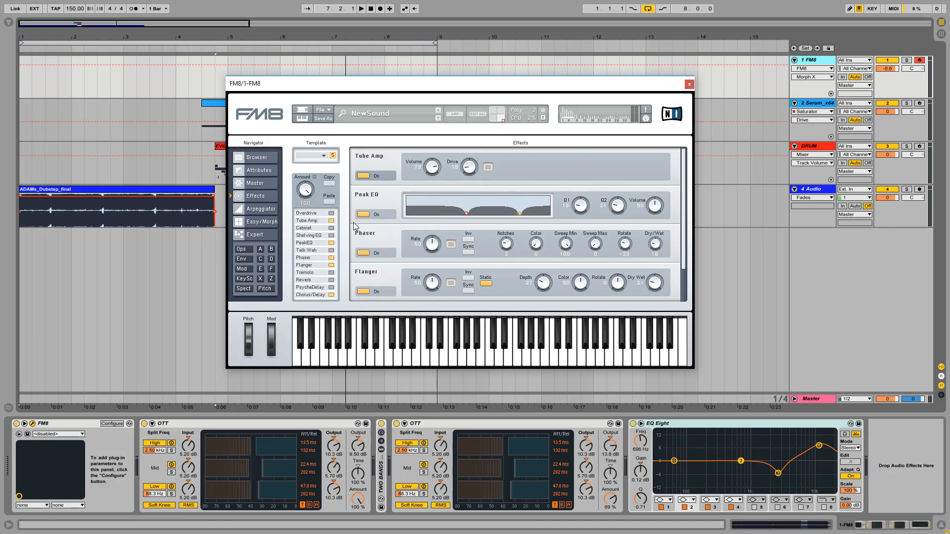
click(331, 243)
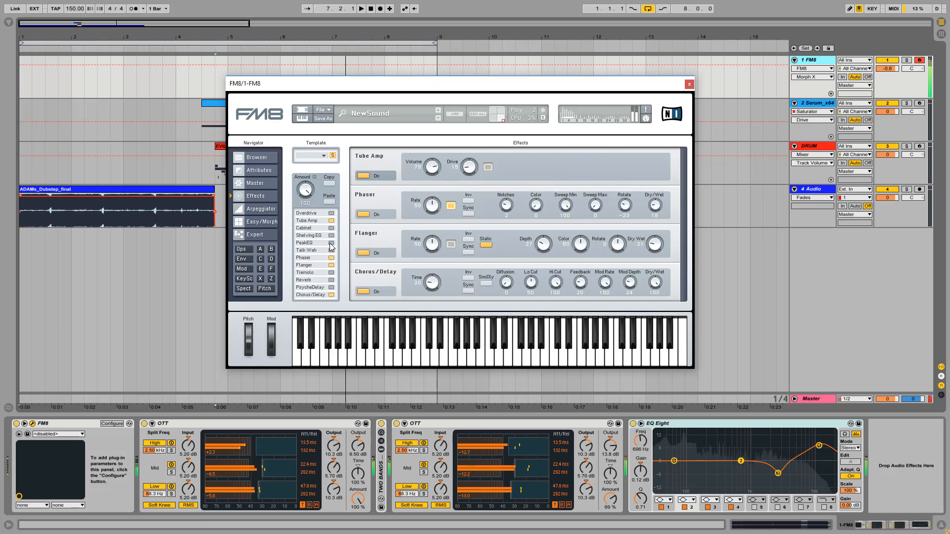
click(331, 243)
click(331, 243)
click(332, 243)
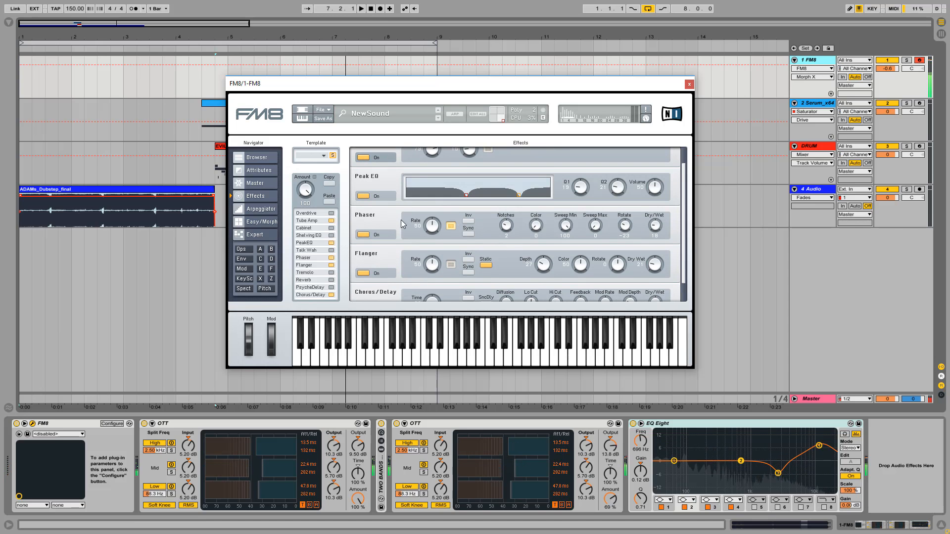
Switch the Phaser and Flanger effects off and back on to compare the sound.
click(371, 236)
click(366, 253)
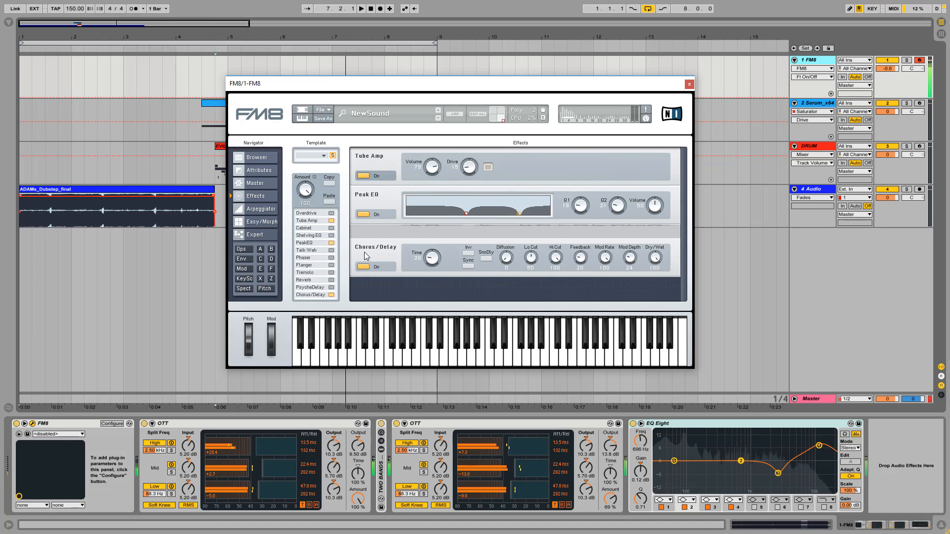
click(332, 258)
click(331, 265)
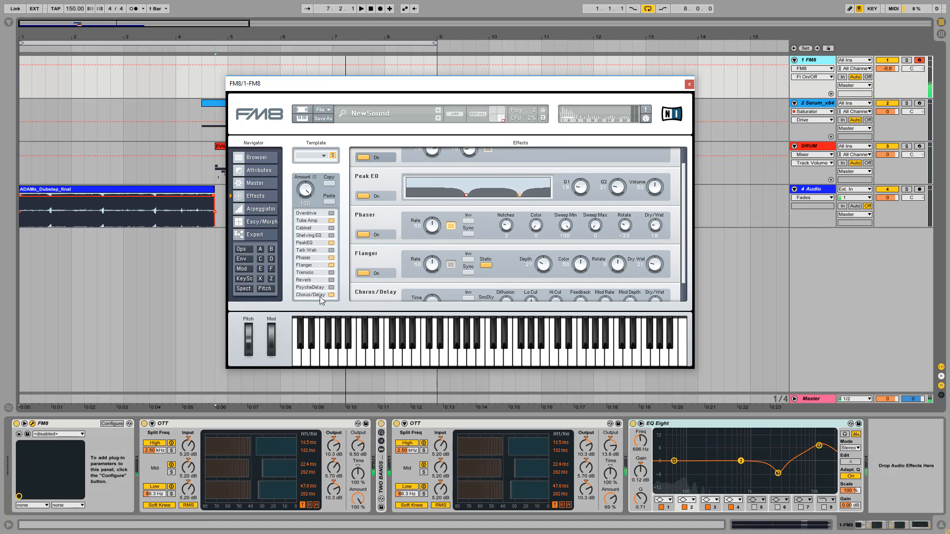
Switch the Chorus/Delay effect off and back on to hear its contribution.
drag(685, 221, 684, 244)
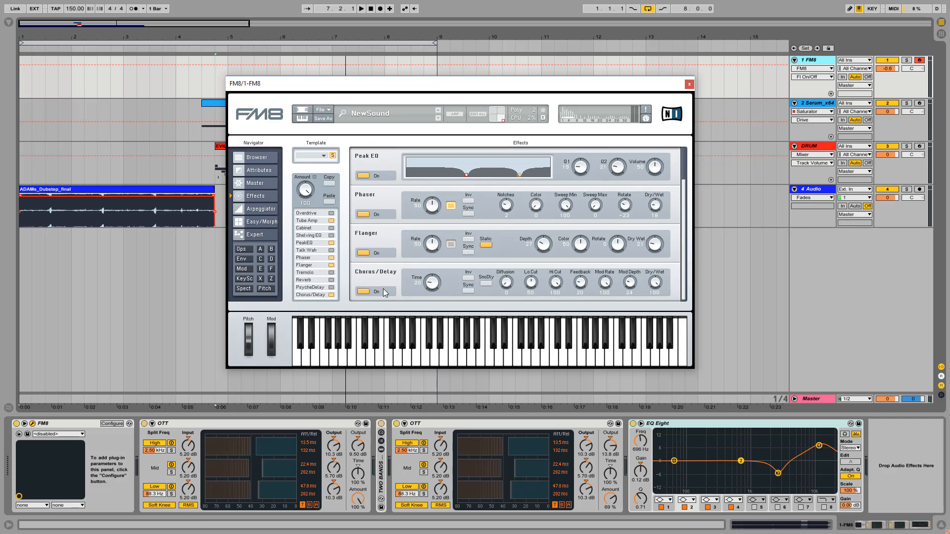
click(332, 294)
click(331, 294)
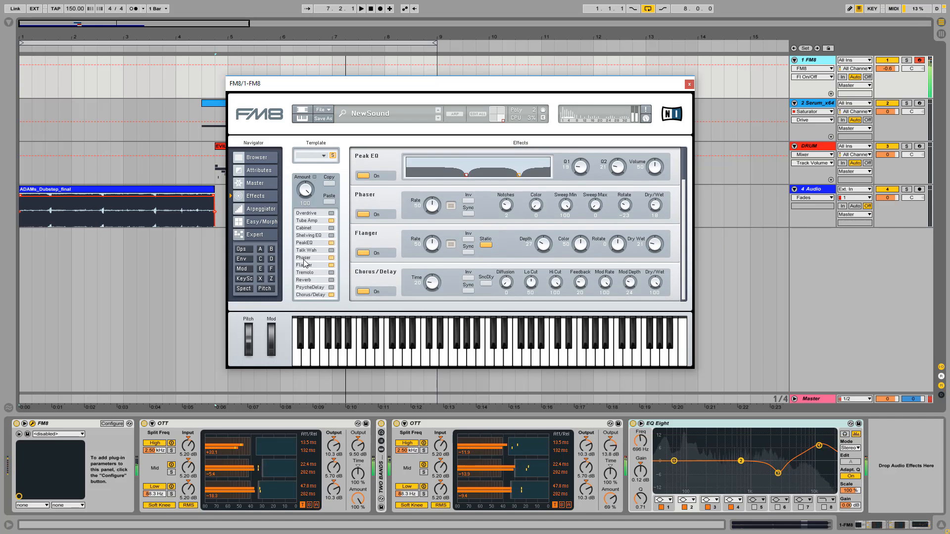
Show FM8's Master page, then lower the unison voices and return them to 2 to compare the sound.
click(262, 183)
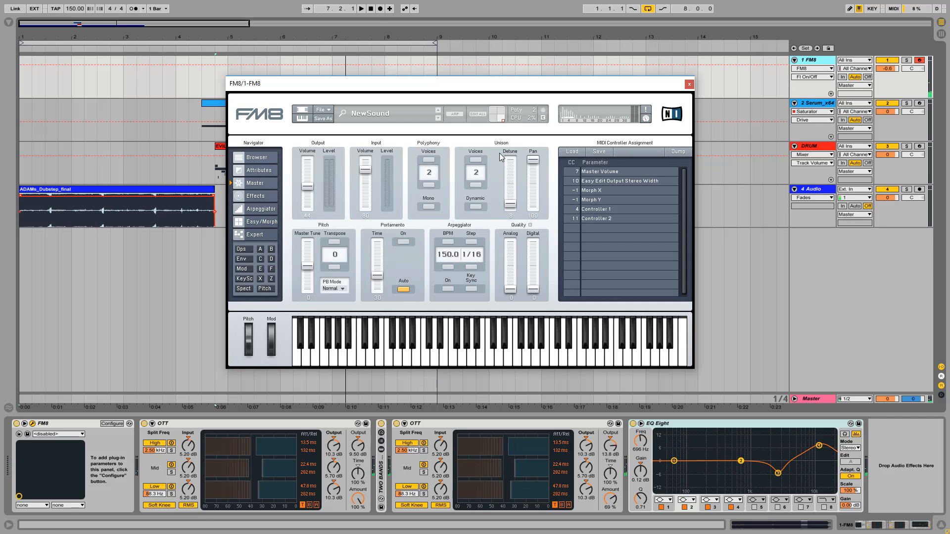
click(474, 185)
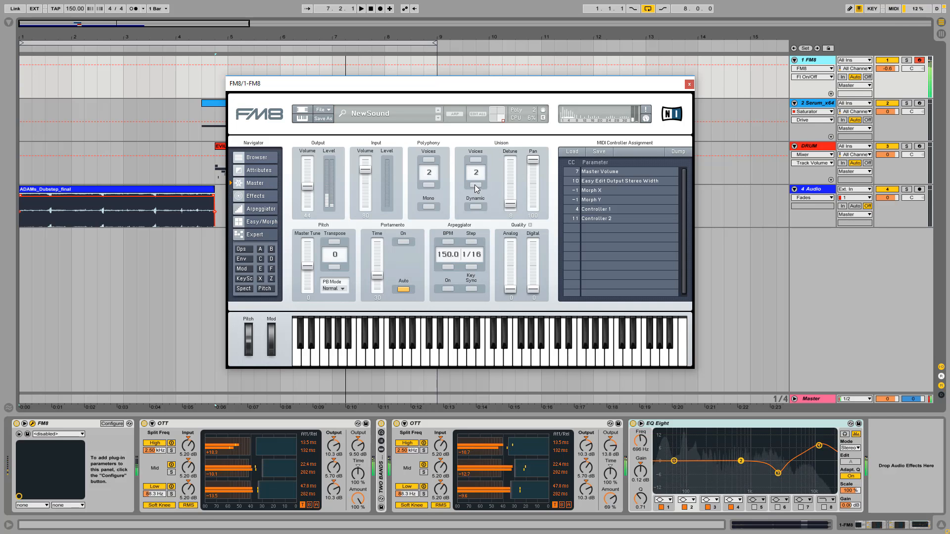
click(476, 160)
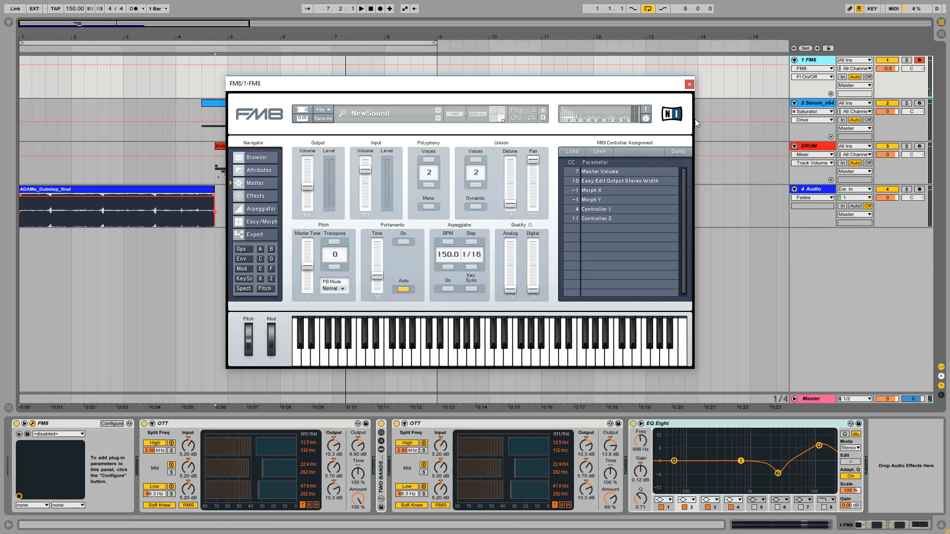
Unfold the TWO BANDS SPLIT MBC rack in the FM8 track's chain and bypass and re-enable it to compare the sound.
click(318, 423)
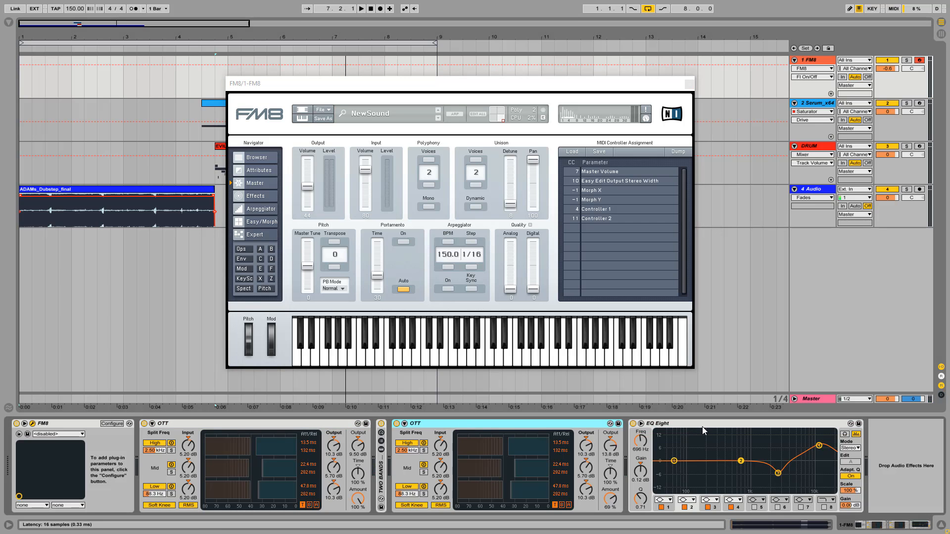
double_click(381, 464)
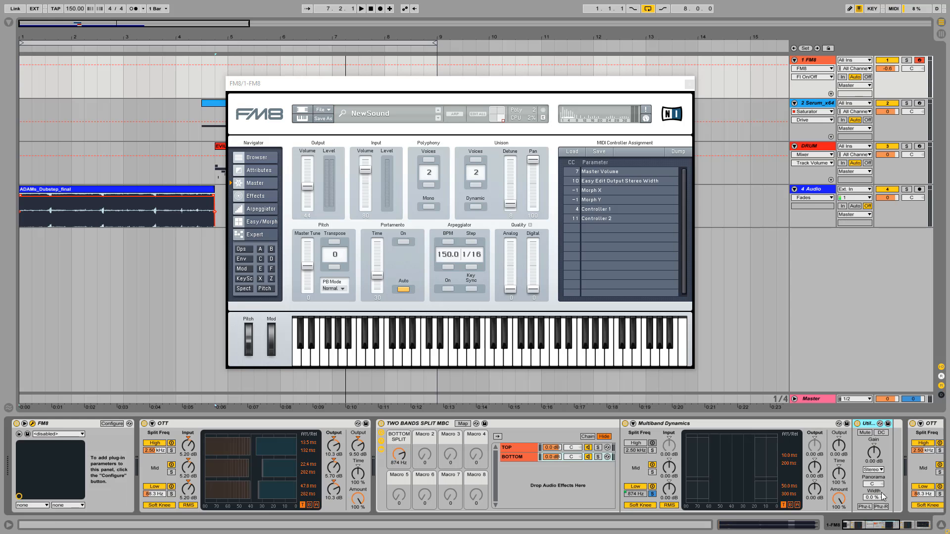
click(382, 424)
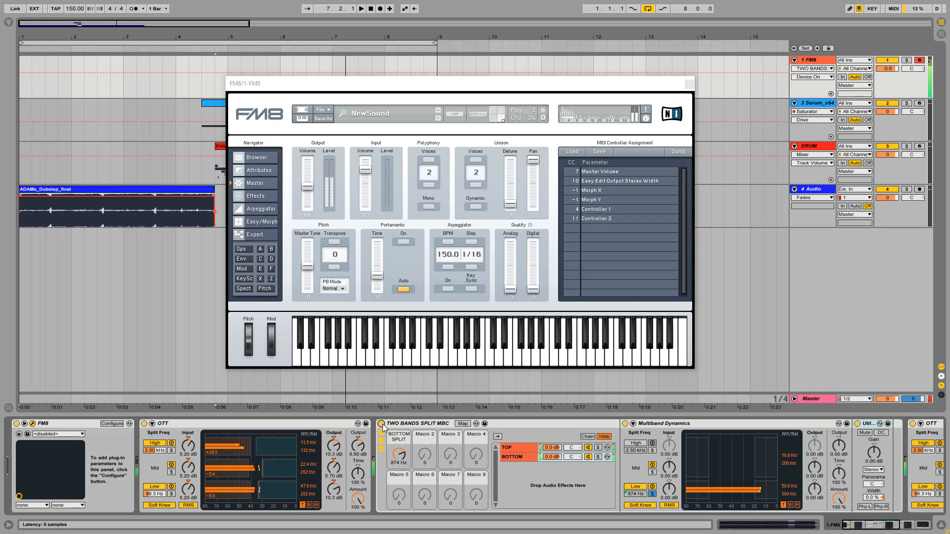
click(382, 424)
Lower the rack's BOTTOM SPLIT macro to about 341 Hz to hear the difference and restore it to 874 Hz.
drag(399, 454, 399, 470)
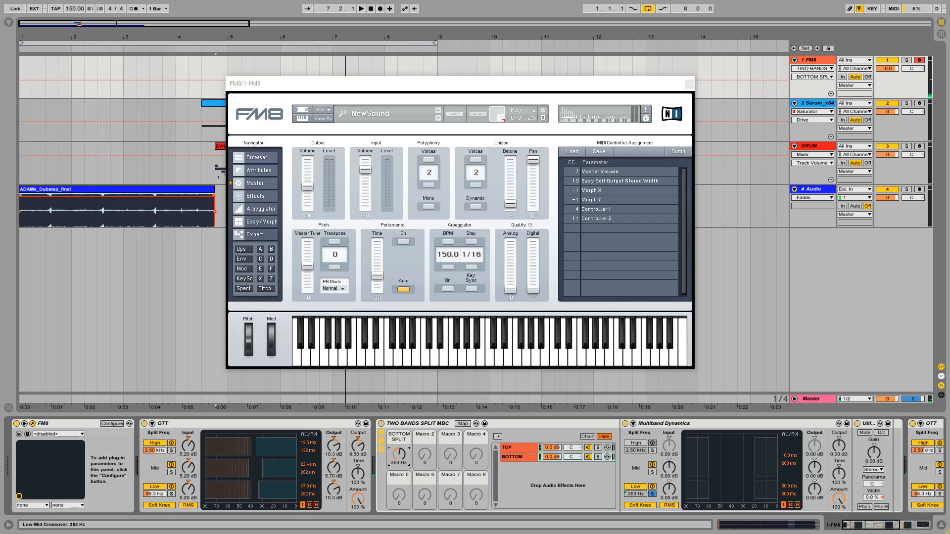
click(381, 425)
drag(399, 454, 398, 456)
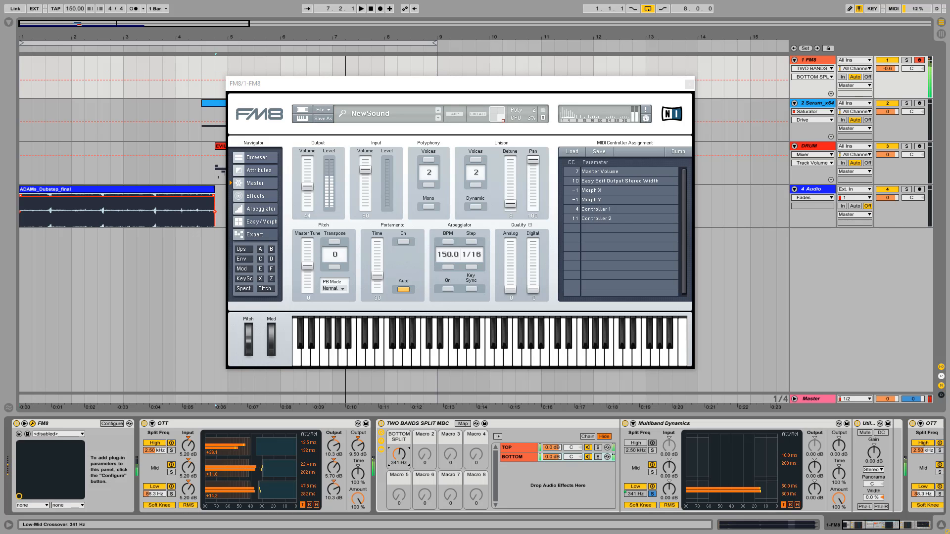
mouse_move(401, 460)
mouse_down()
mouse_move(402, 441)
mouse_move(399, 455)
mouse_up()
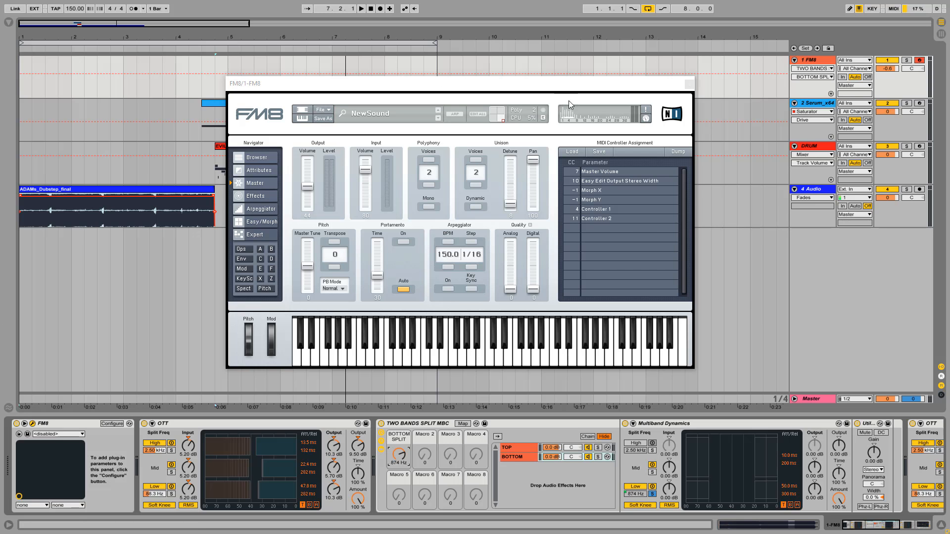
Close the FM8 window, open Serum on track 2 and move its window clear of the device chain.
click(689, 84)
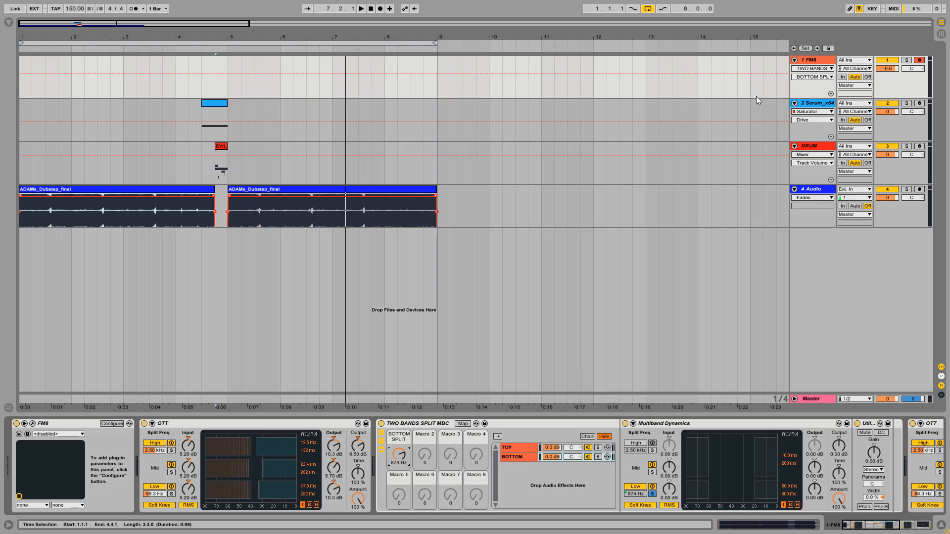
click(859, 105)
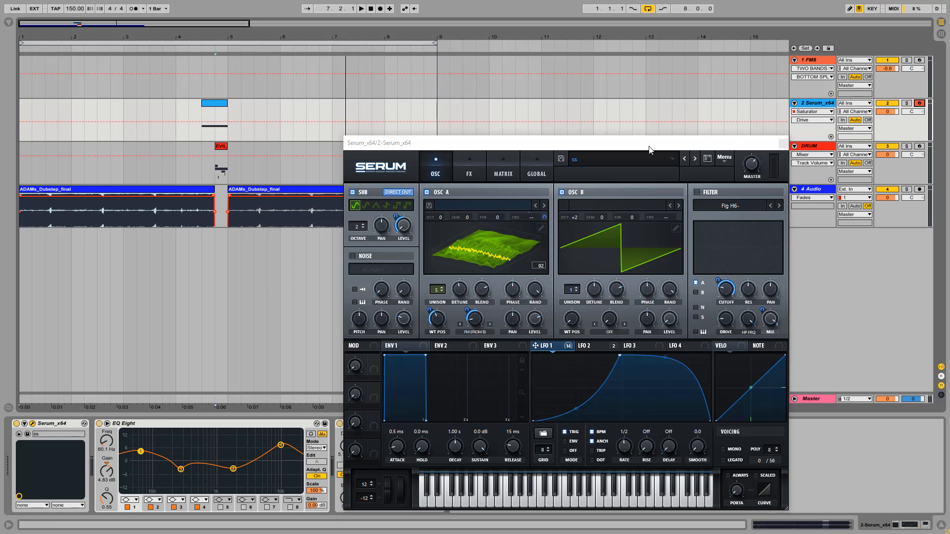
drag(649, 147, 591, 85)
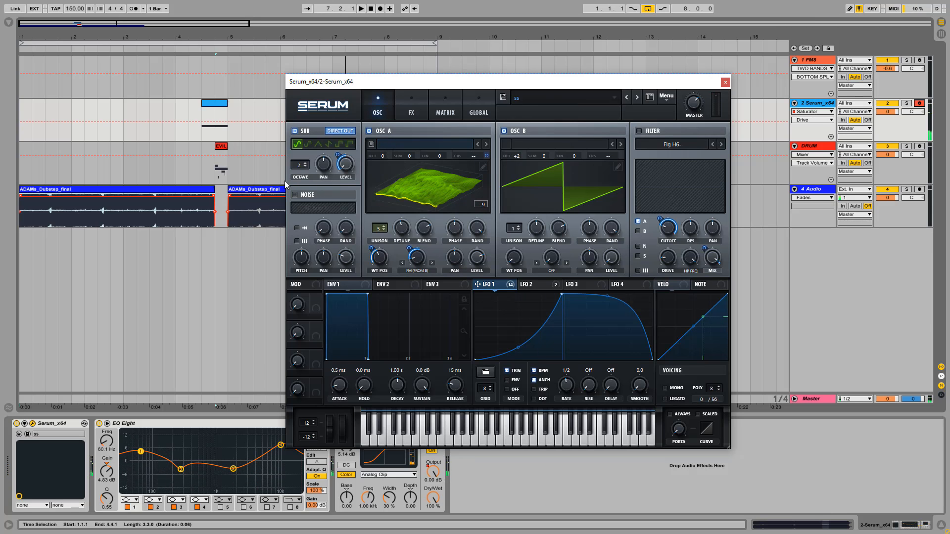
Switch Serum's sub oscillator off and on, alone and during playback of the Serum clip at 4.3.1, to hear its contribution.
click(295, 131)
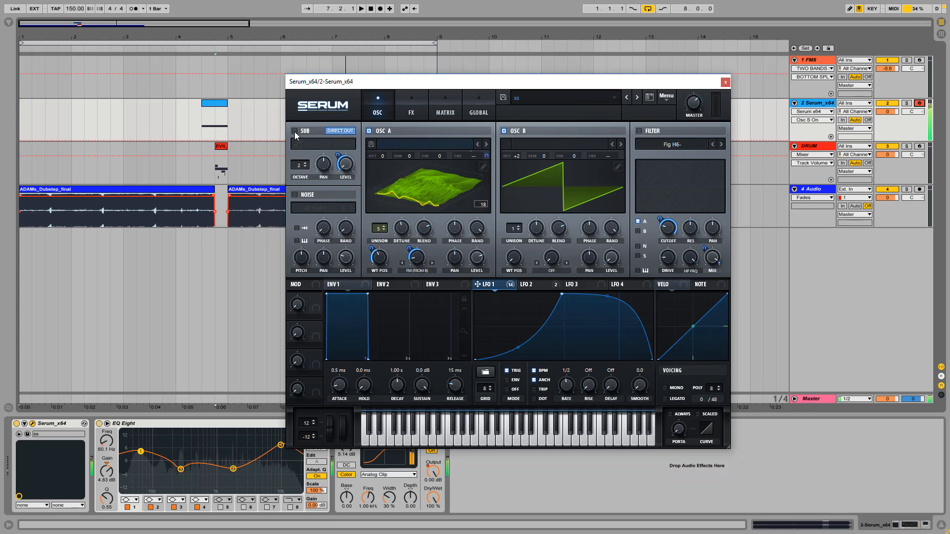
click(295, 131)
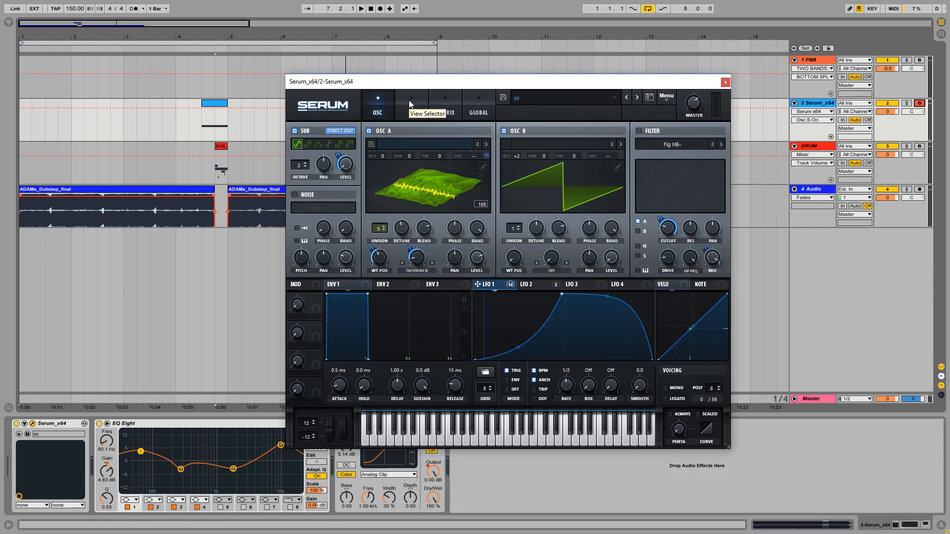
click(214, 105)
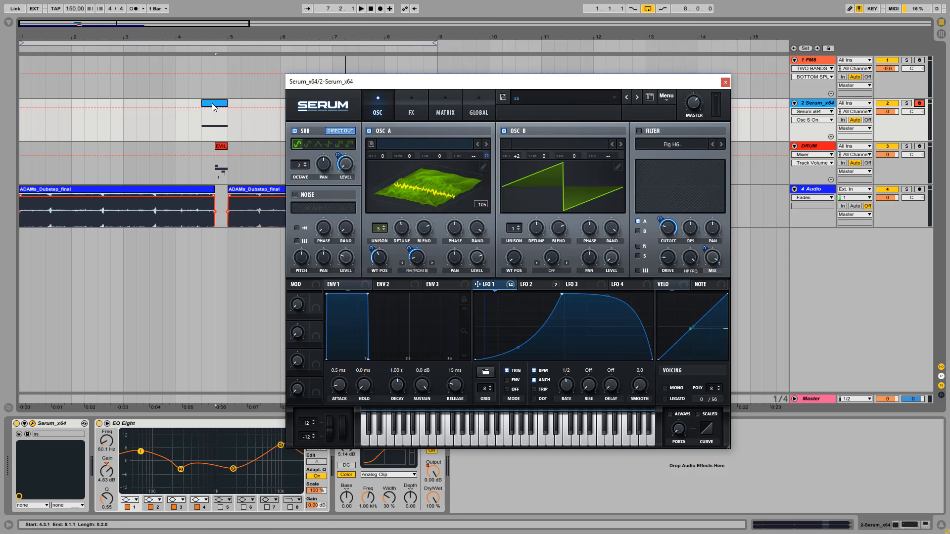
key(space)
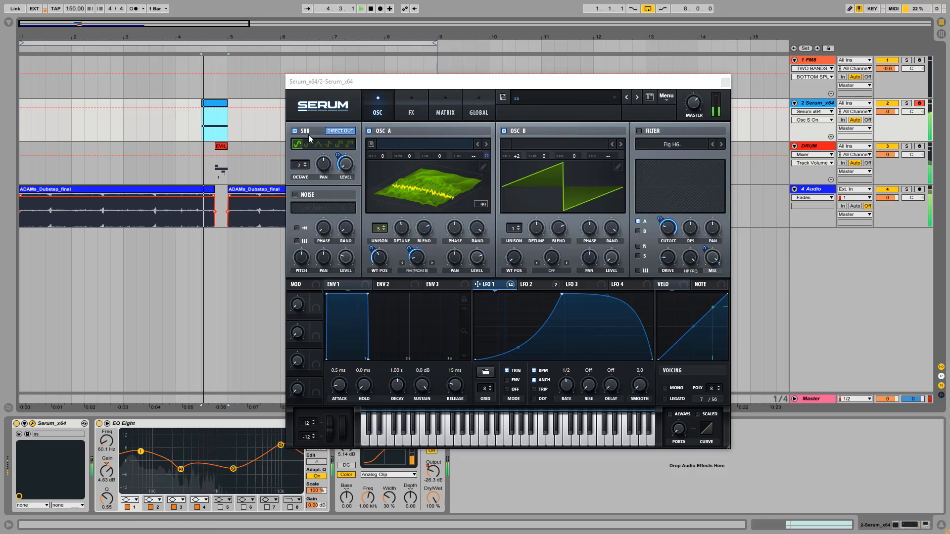
click(295, 132)
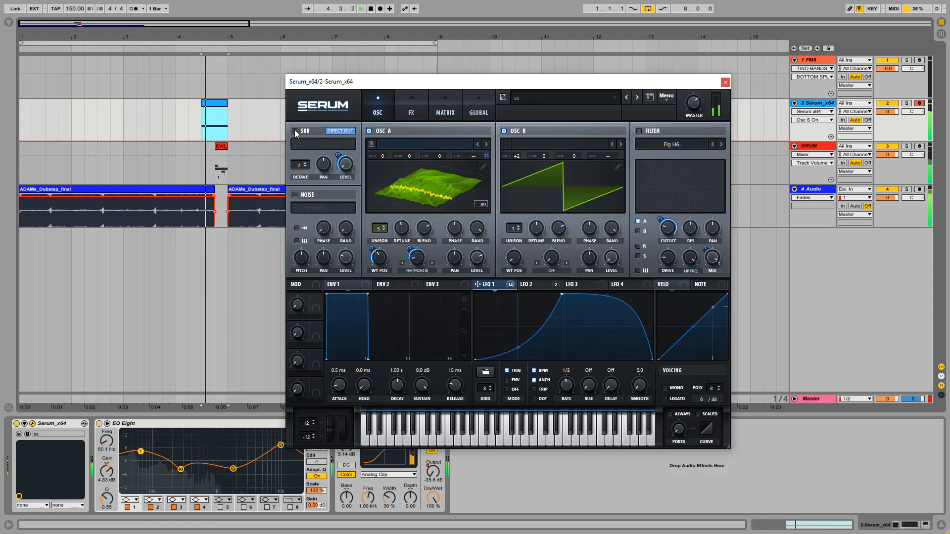
click(295, 131)
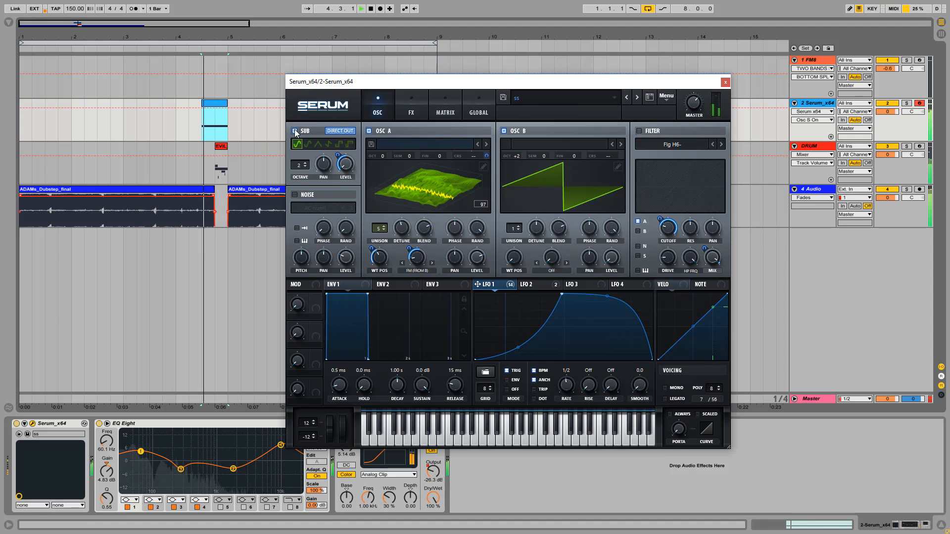
Show Serum's FX page, look through its effects and check the Distortion's contribution to the sound.
click(413, 101)
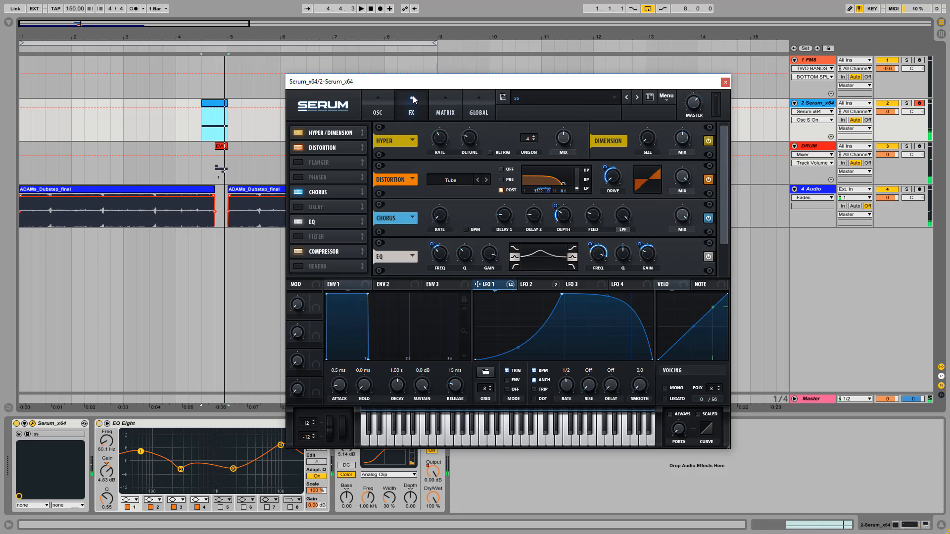
drag(723, 153, 722, 173)
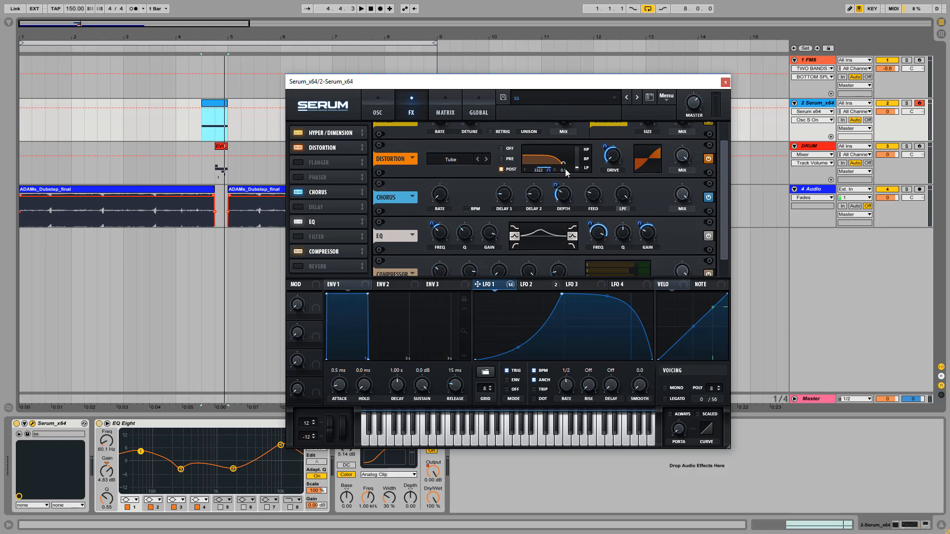
drag(723, 161, 726, 141)
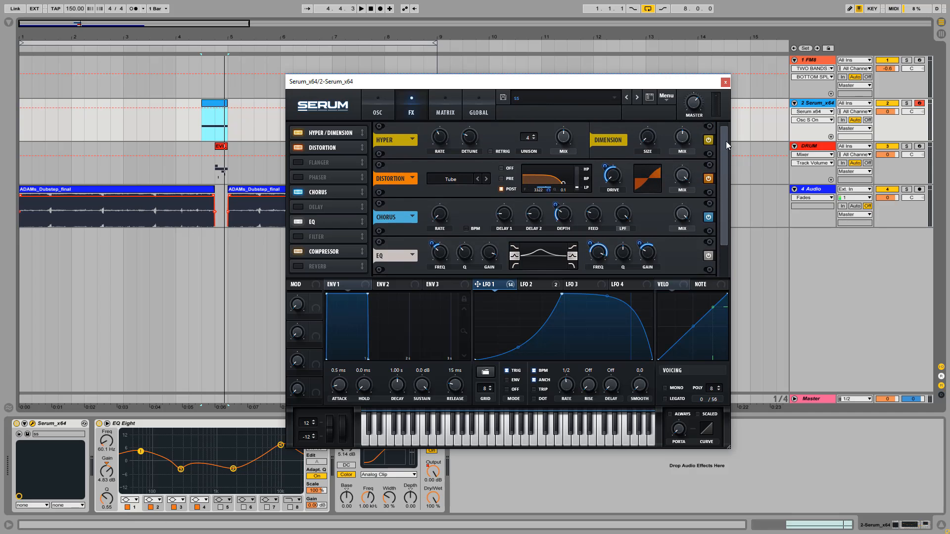
click(709, 180)
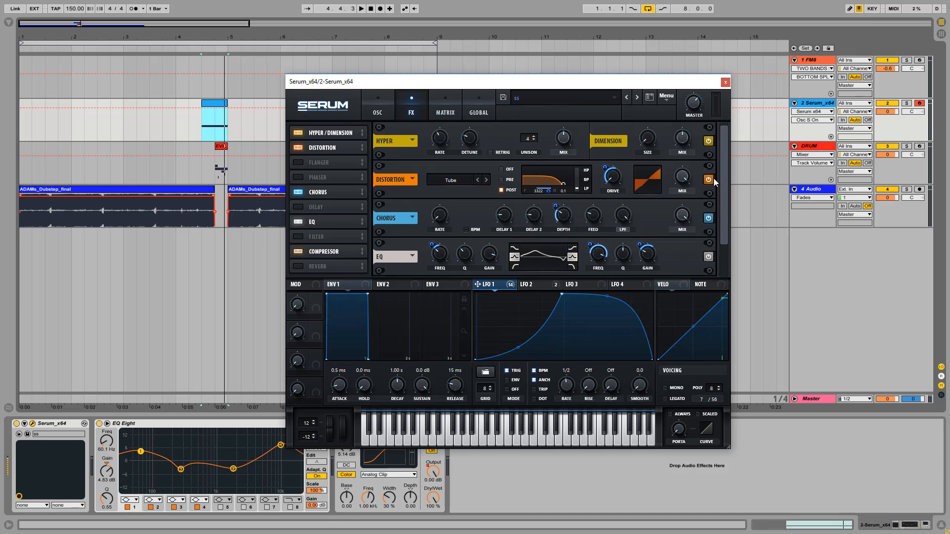
Switch Serum's Chorus and EQ effects off and back on one after the other to compare the sound.
drag(726, 178, 727, 210)
scroll(714, 181, down, 1)
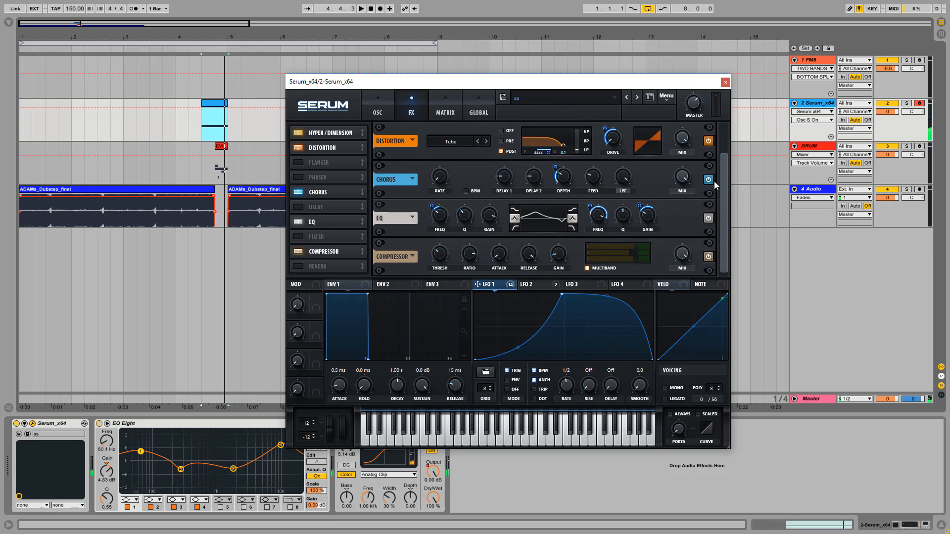
click(708, 179)
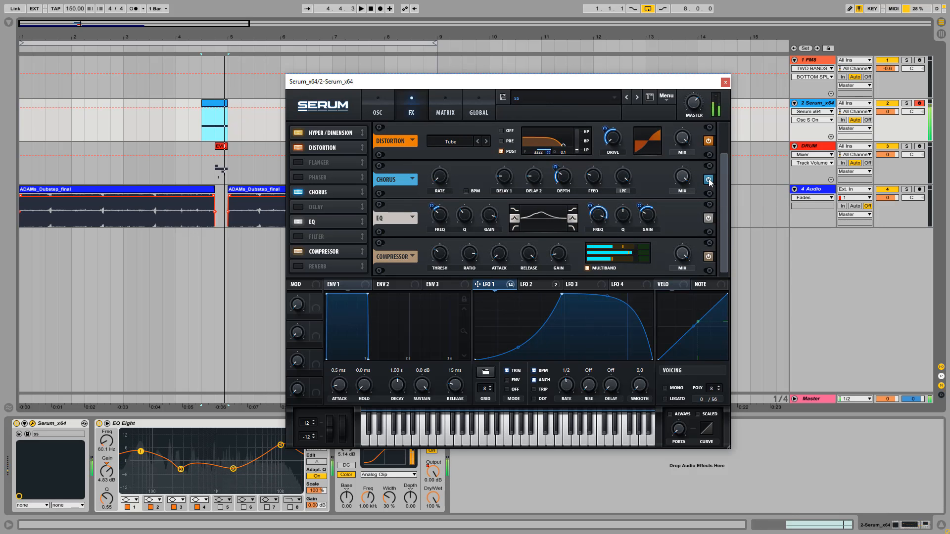
click(709, 179)
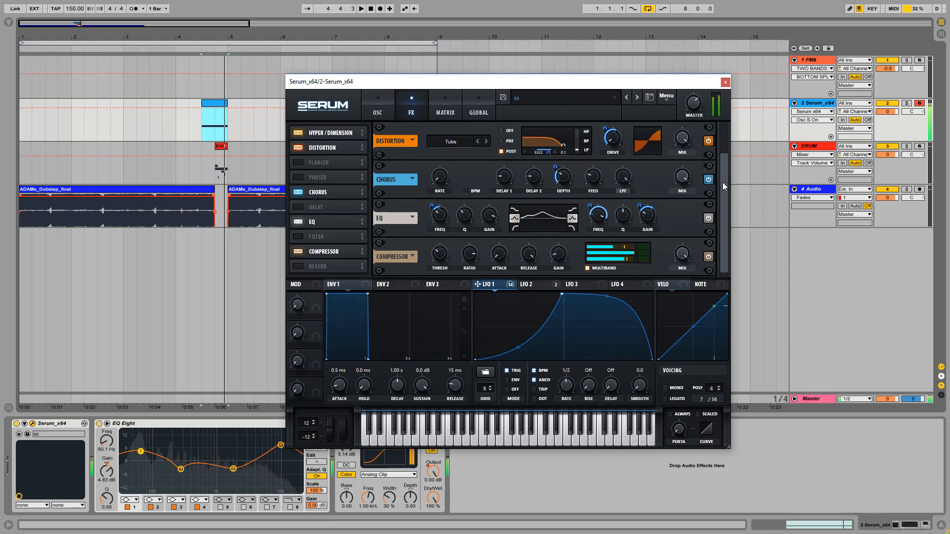
click(708, 217)
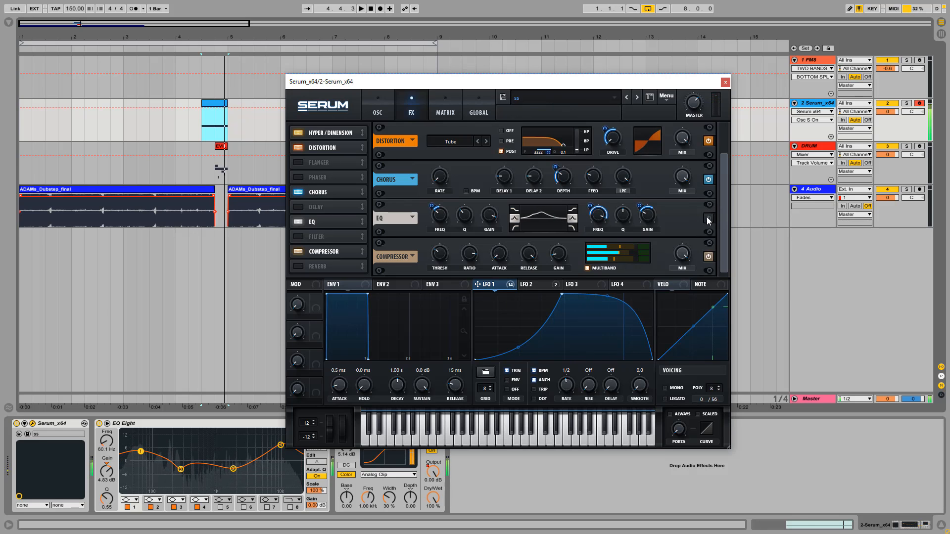
Close the Serum window and select the EQ Eight and Saturator devices in the track's chain to review them.
drag(713, 81, 731, 60)
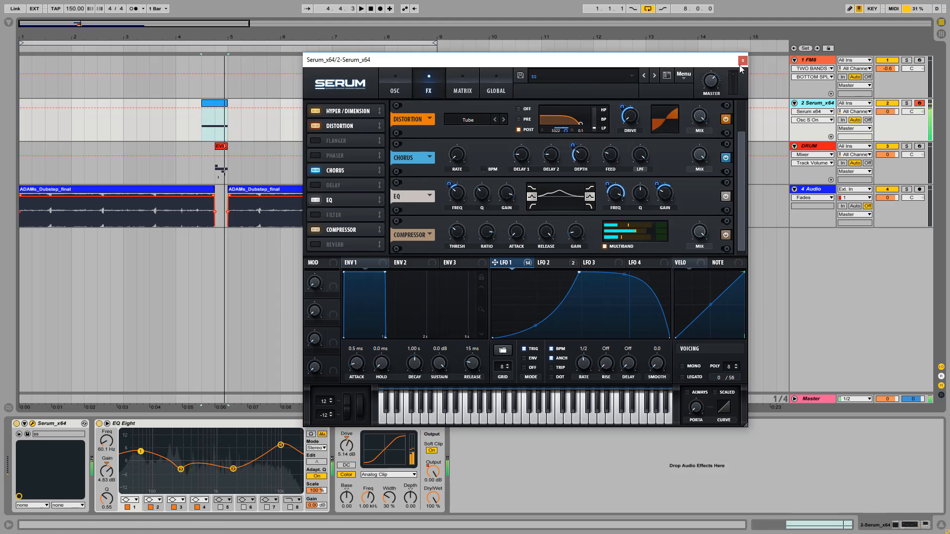
click(743, 60)
click(208, 423)
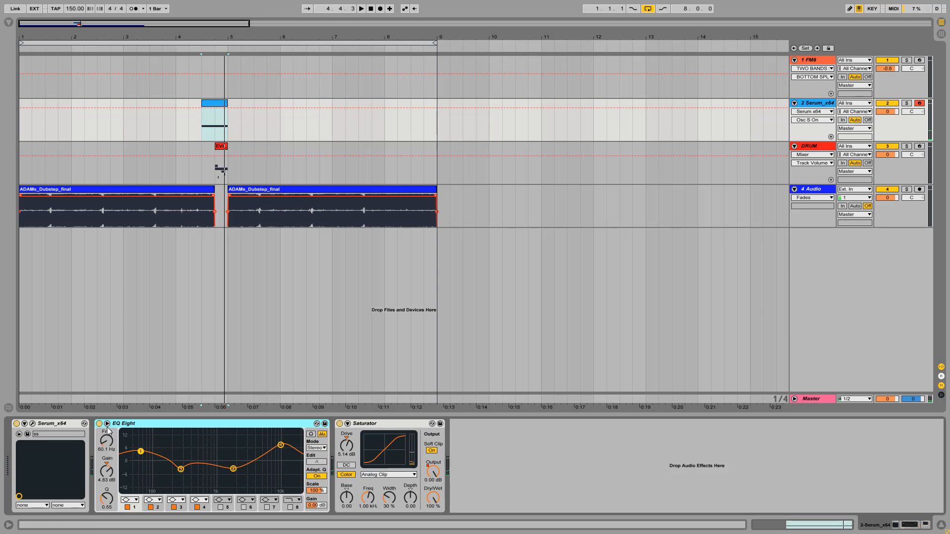
click(387, 422)
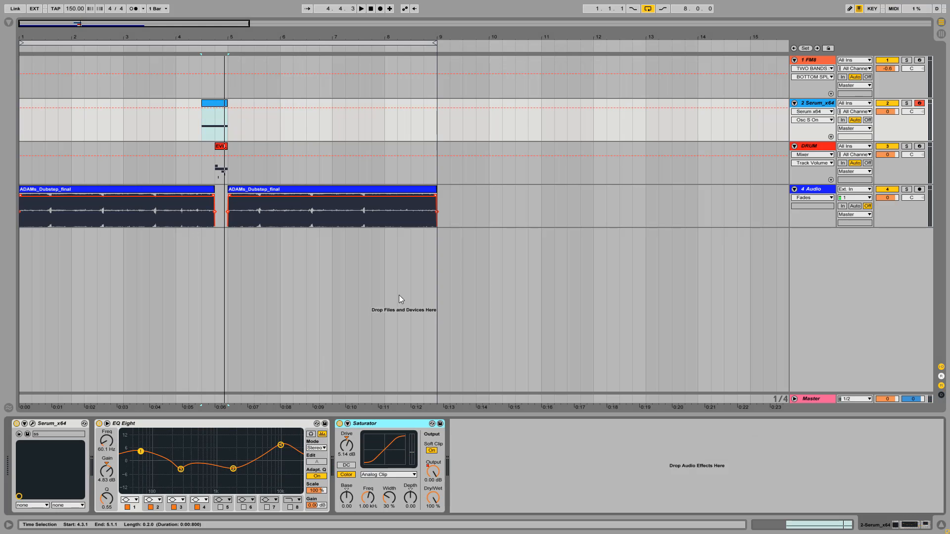
Show the Saturator's Output automation on the Serum track and play the section from 4.2.3.
click(433, 471)
drag(197, 33, 260, 106)
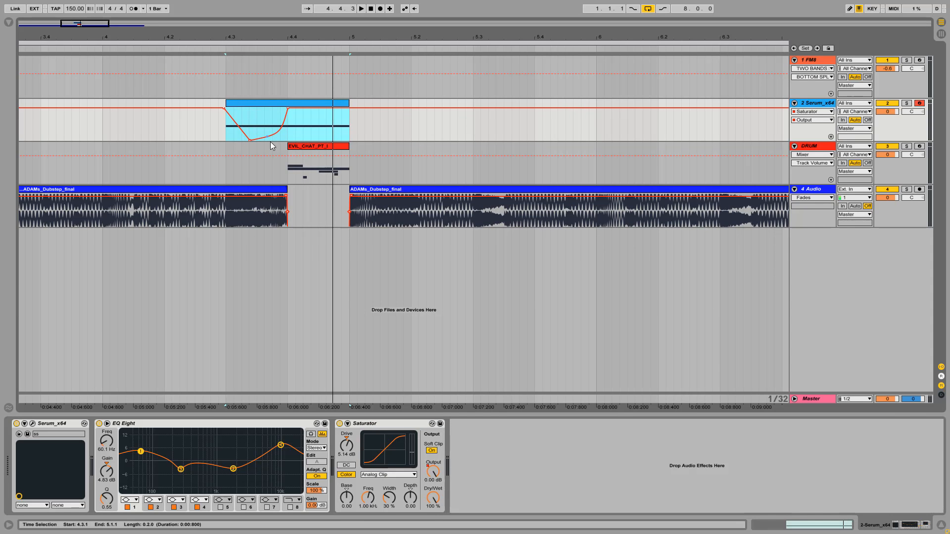
click(190, 131)
key(space)
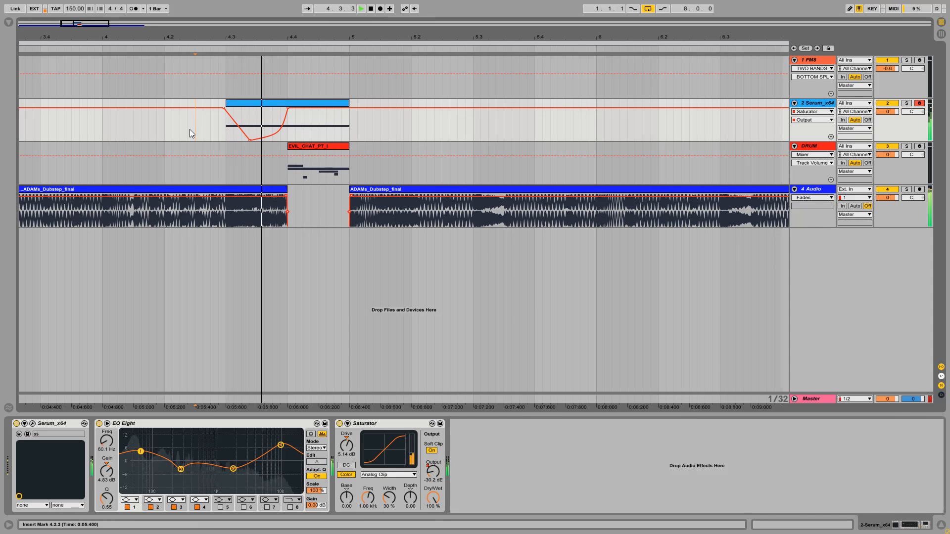
Solo the Serum track and replay the automated section from 4.2.3.
click(907, 103)
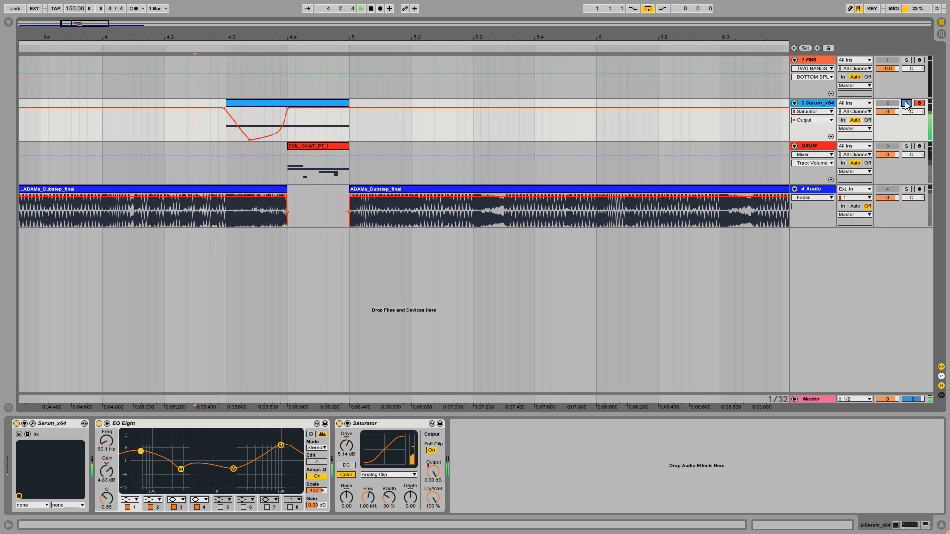
click(907, 104)
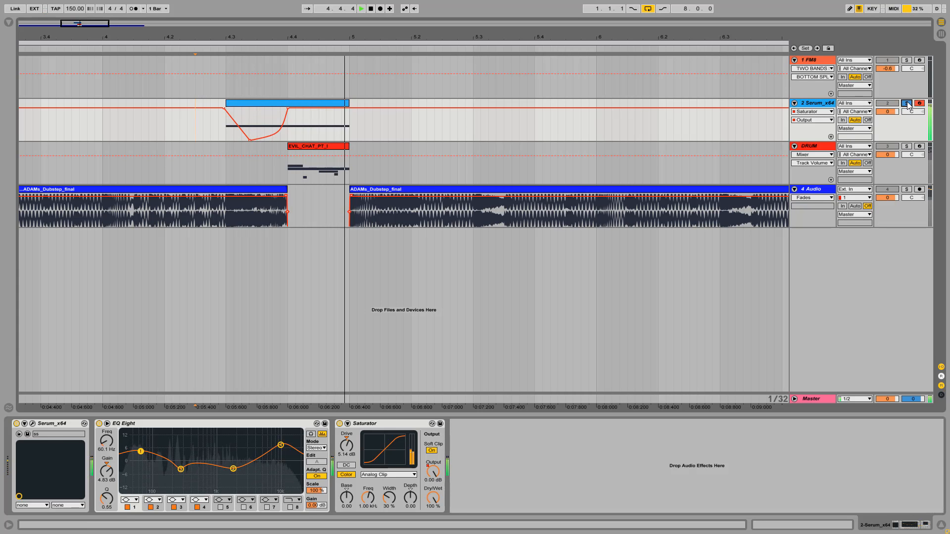
key(space)
click(907, 103)
key(space)
key(space)
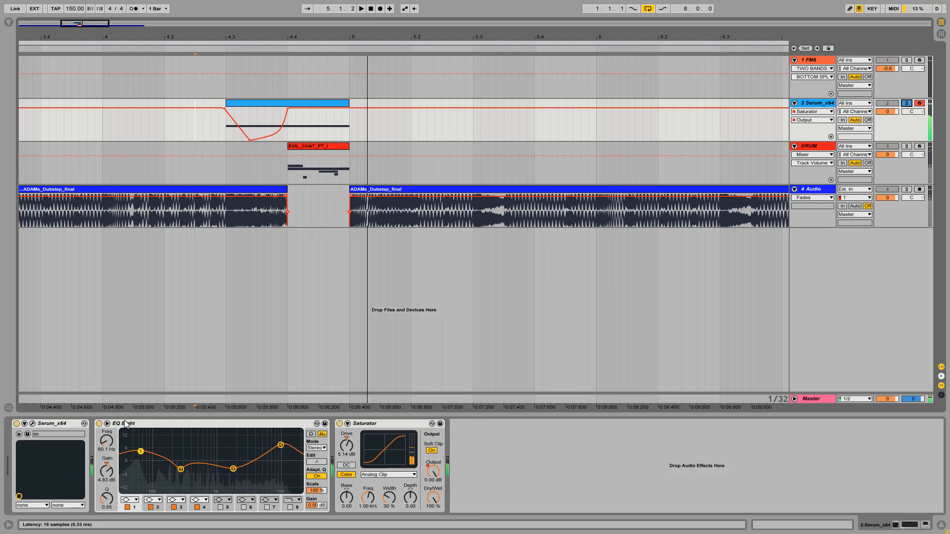
Play the soloed Serum section with EQ Eight bypassed and again with it switched back on to compare the sound.
click(99, 423)
key(space)
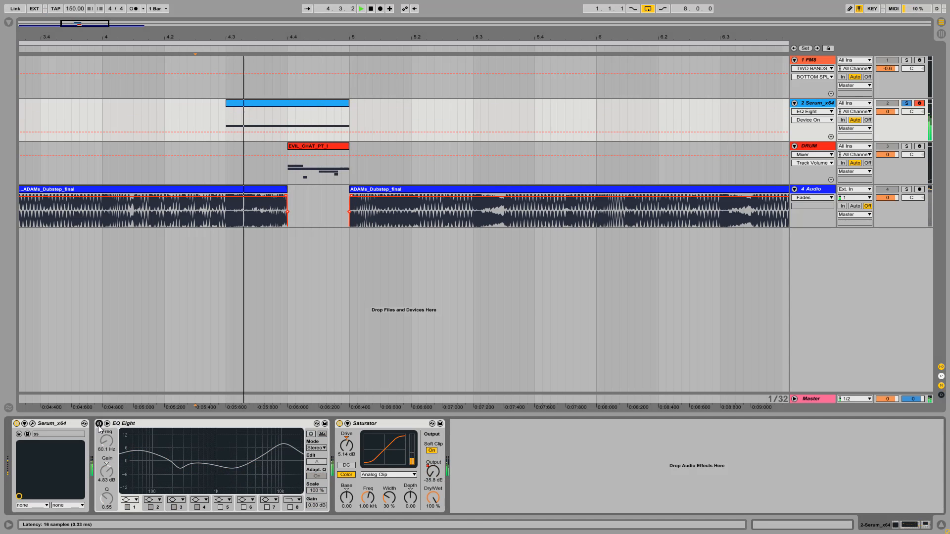
key(space)
click(99, 424)
key(space)
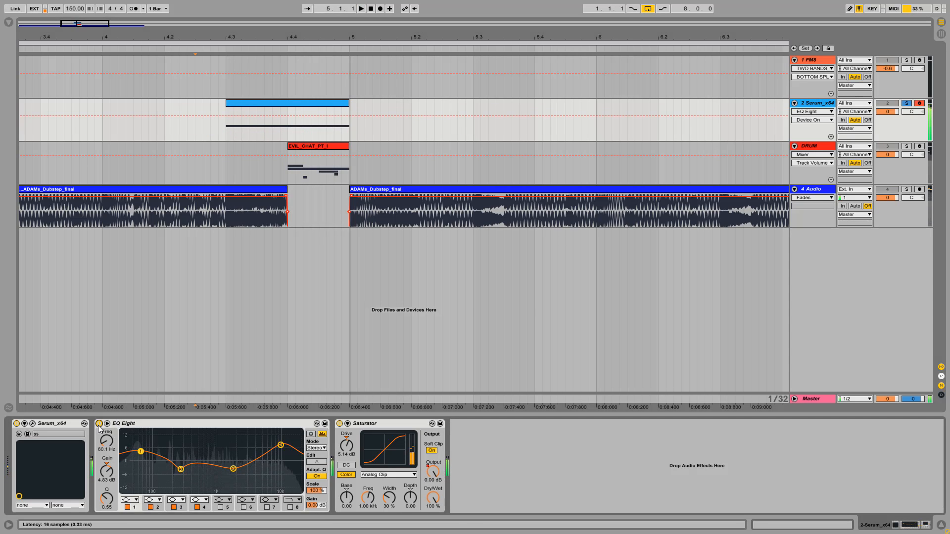
Replay the soloed Serum section from 4.2.3 with EQ Eight active and stop playback.
key(space)
key(space)
key(space)
key(space)
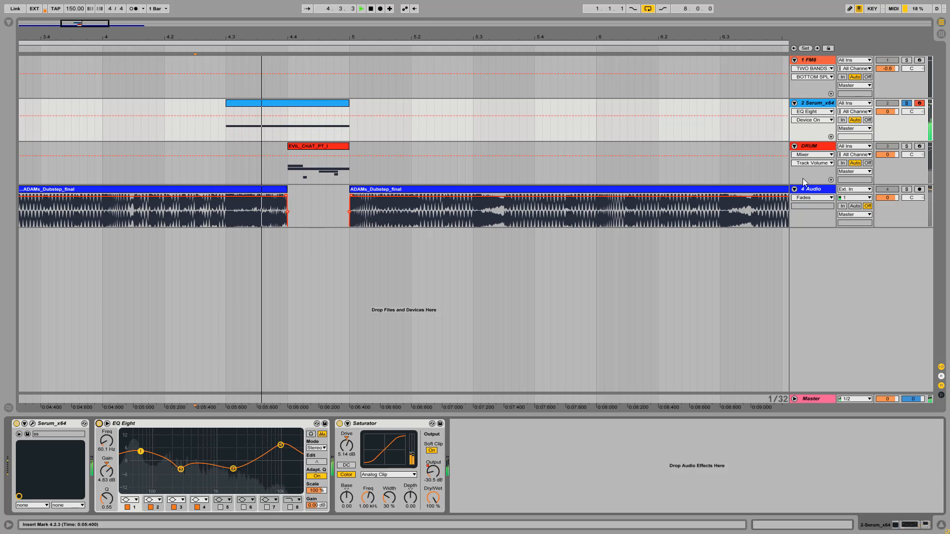
key(space)
key(space)
Bring the full arrangement from bar 1 to bar 9 into view.
drag(375, 37, 270, 34)
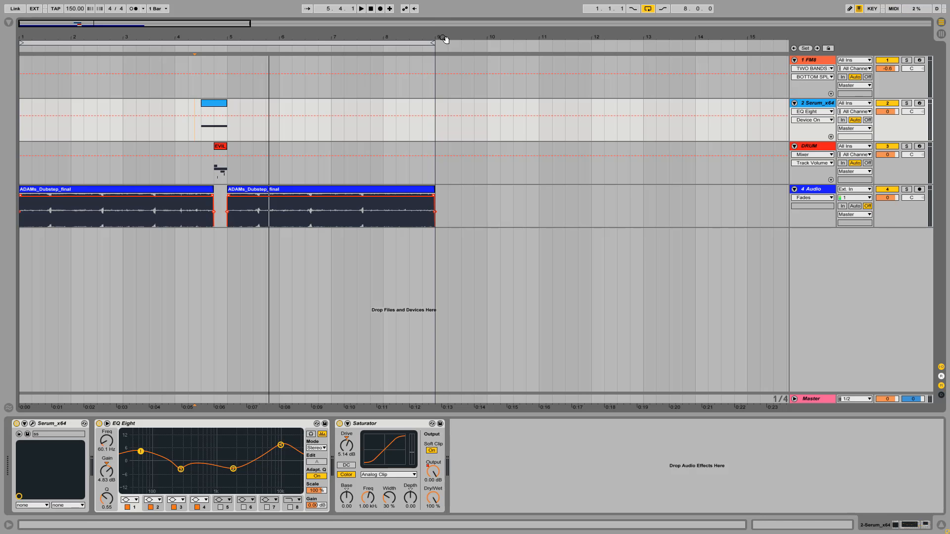
drag(38, 37, 37, 42)
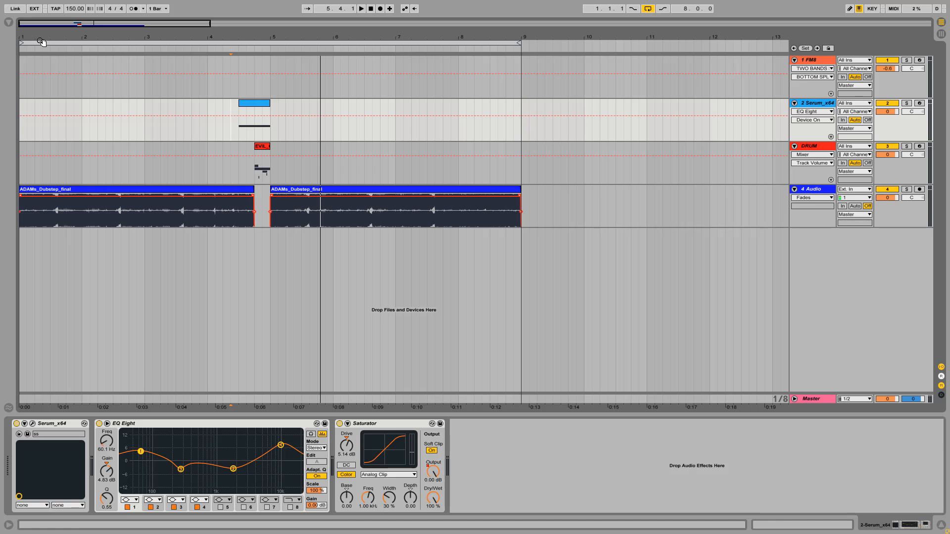
drag(34, 36, 35, 34)
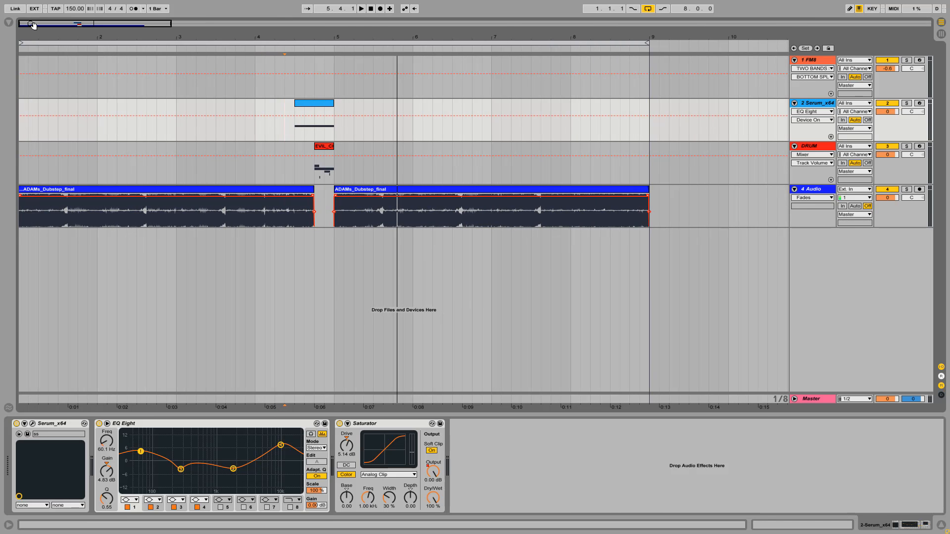
drag(33, 36, 34, 36)
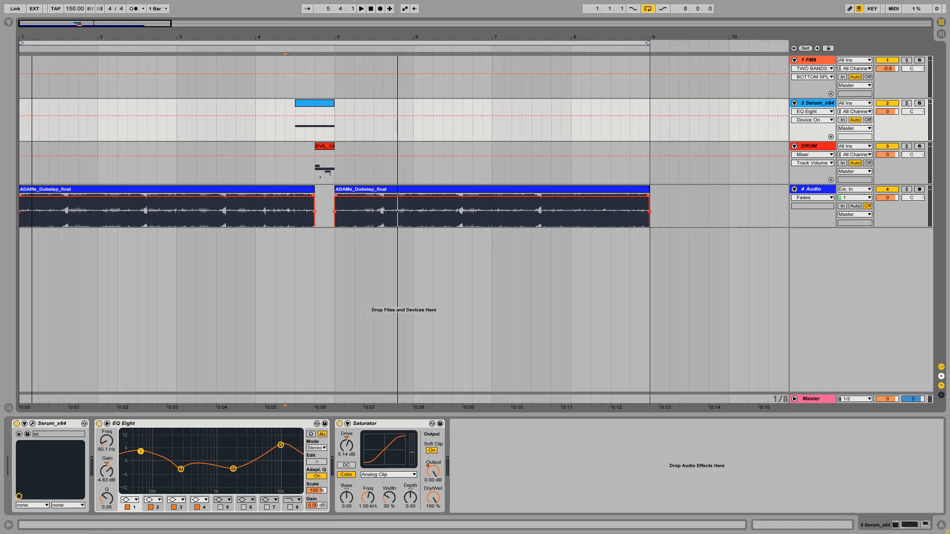